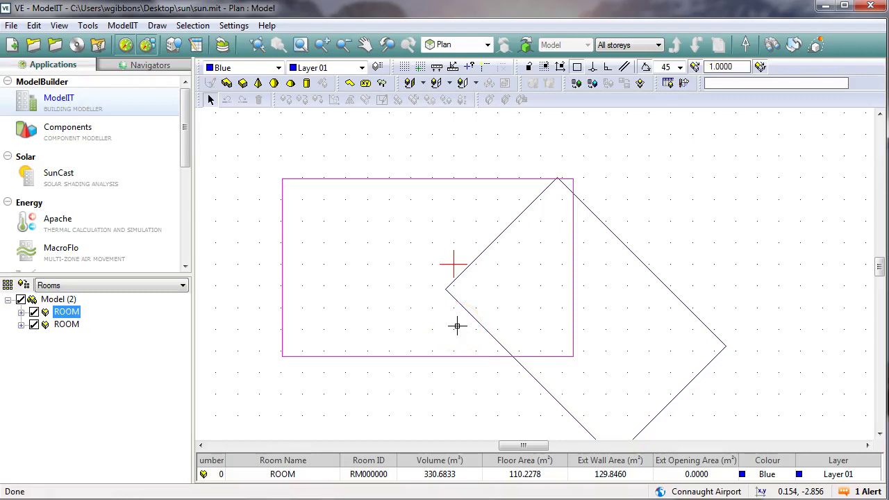
Select the rectangular room and zoom in on the two room outlines in plan.
left_click(426, 325)
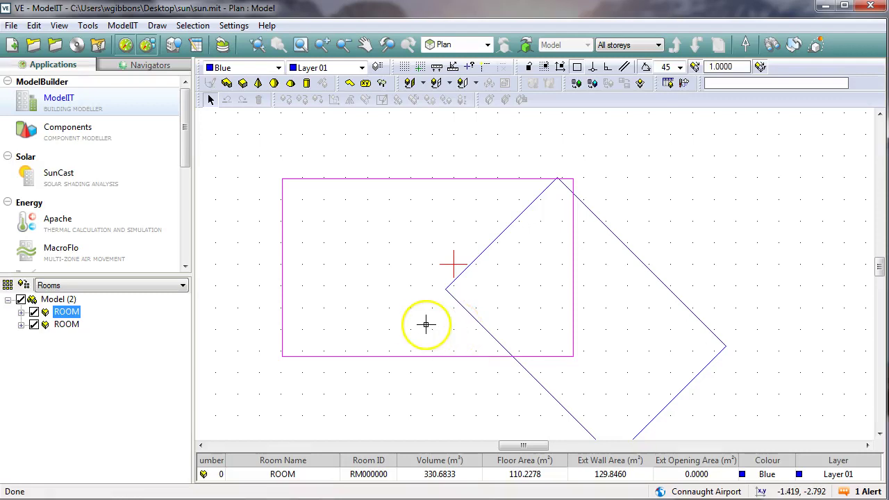
left_click(354, 308)
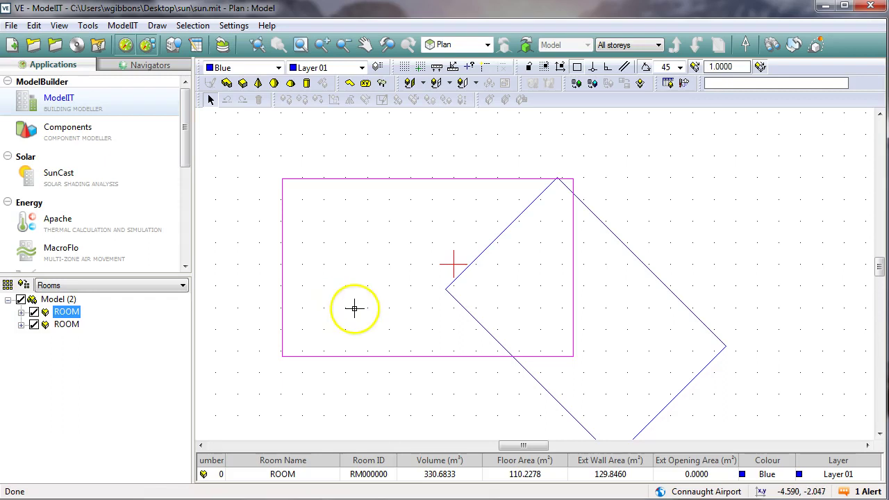
left_click(397, 347)
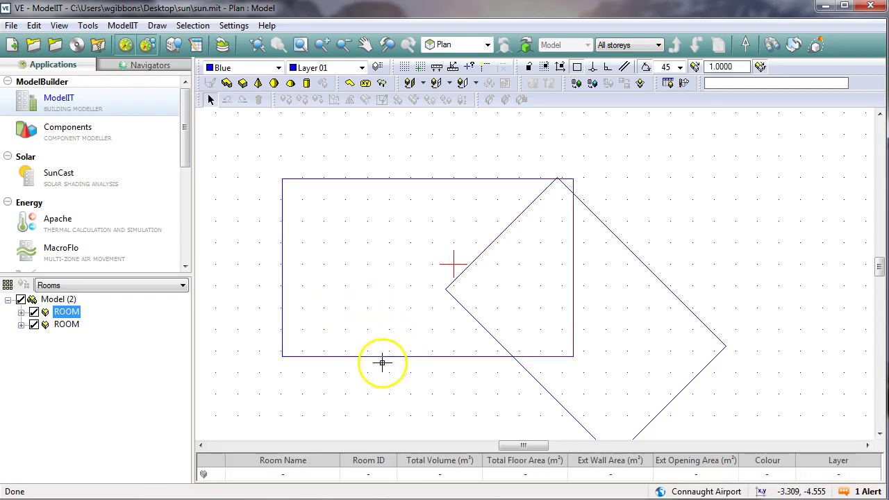
left_click(427, 351)
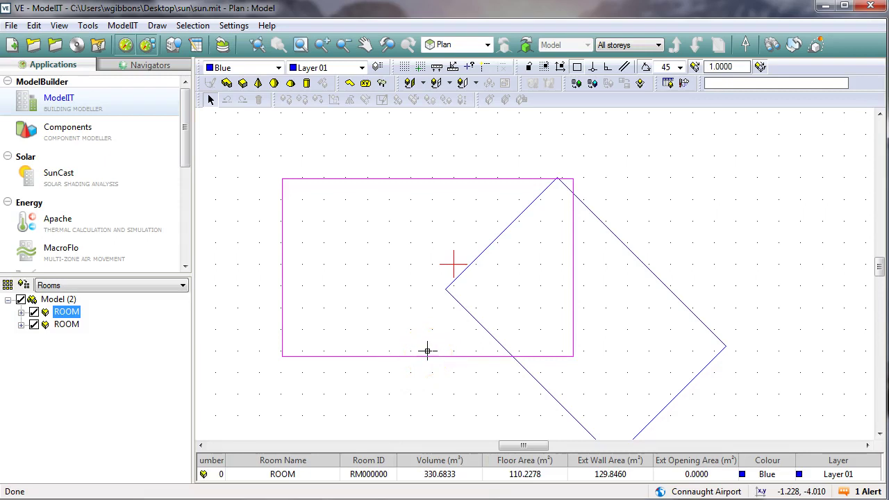
left_click(455, 264)
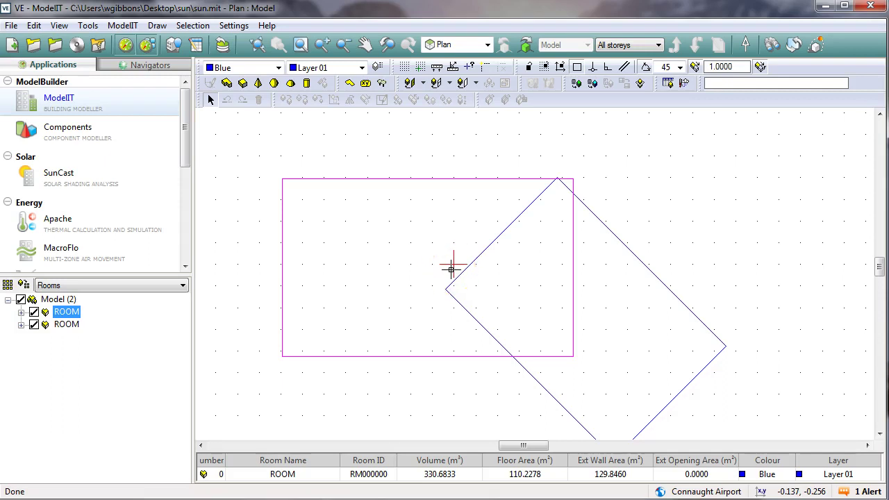
left_click(396, 294)
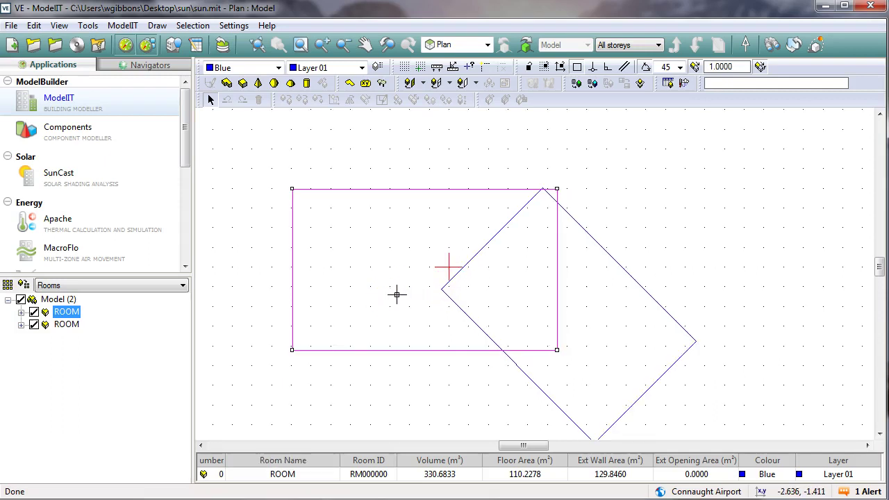
right_click(398, 295)
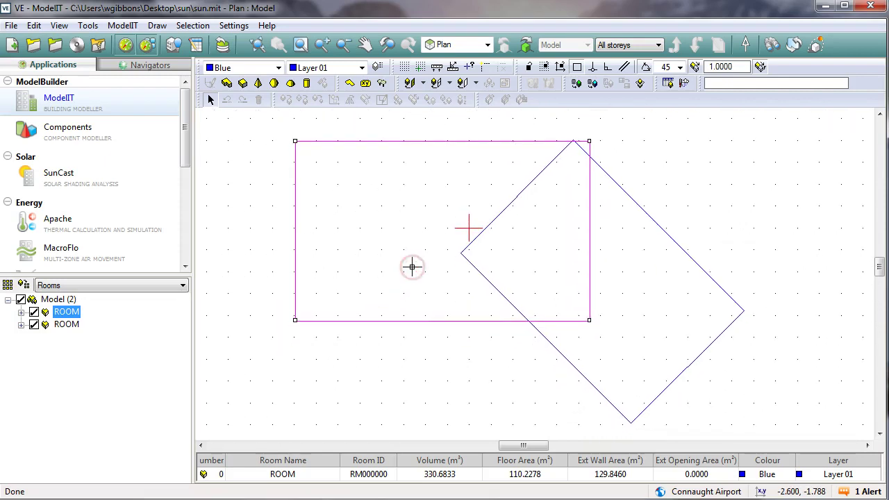
scroll(412, 266, "up", 1)
scroll(411, 275, "down", 1)
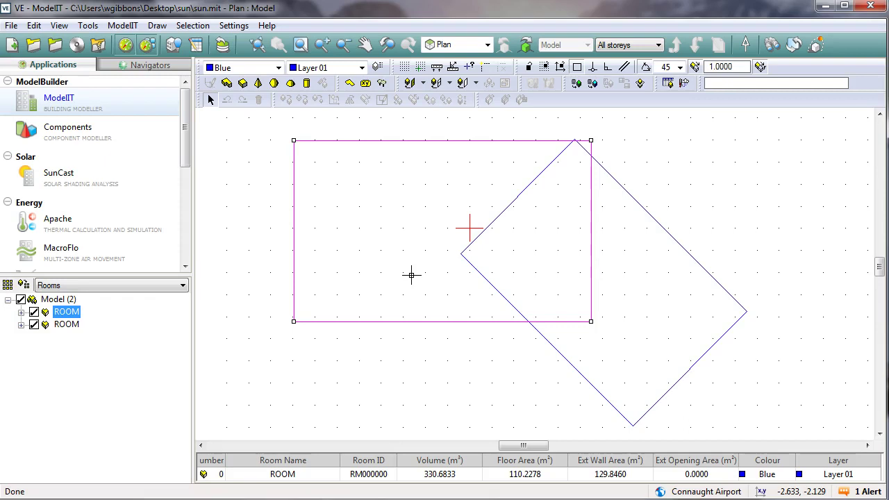
left_click(510, 298)
left_click(398, 285)
Reselect, then deselect, the rectangular room in the plan view.
left_click(437, 252)
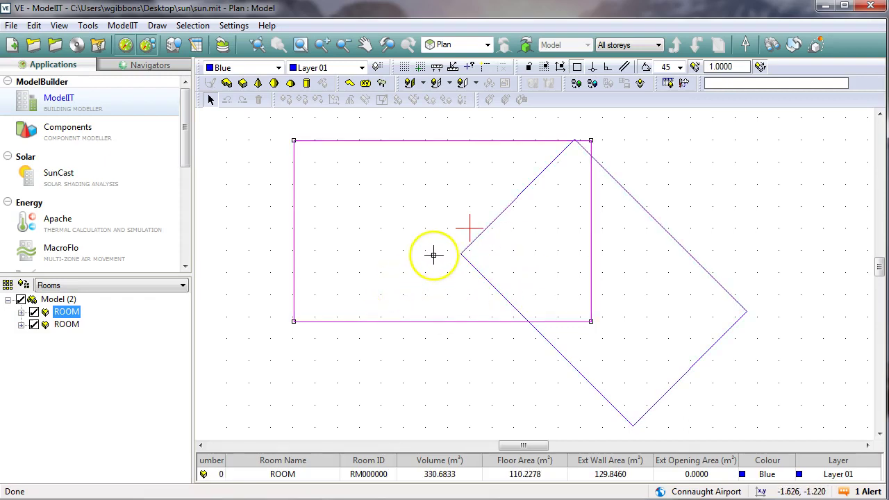
left_click(440, 246)
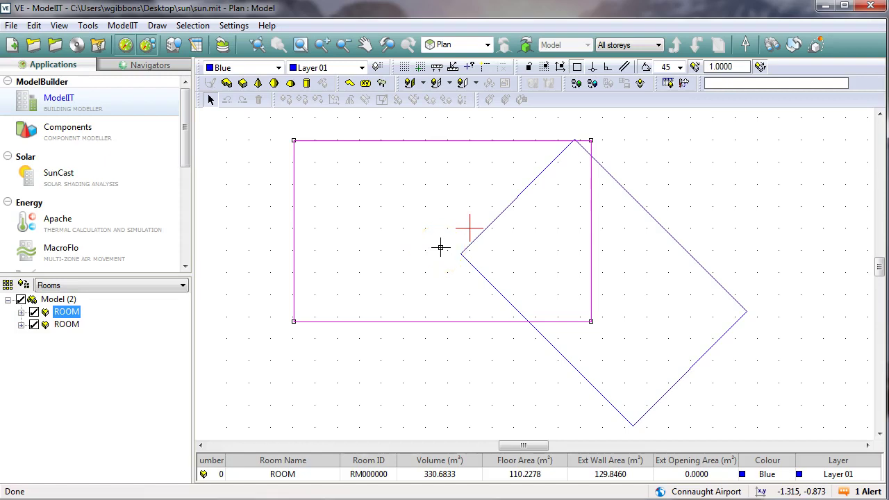
left_click(395, 259)
left_click(332, 266)
left_click(226, 268)
left_click(285, 273)
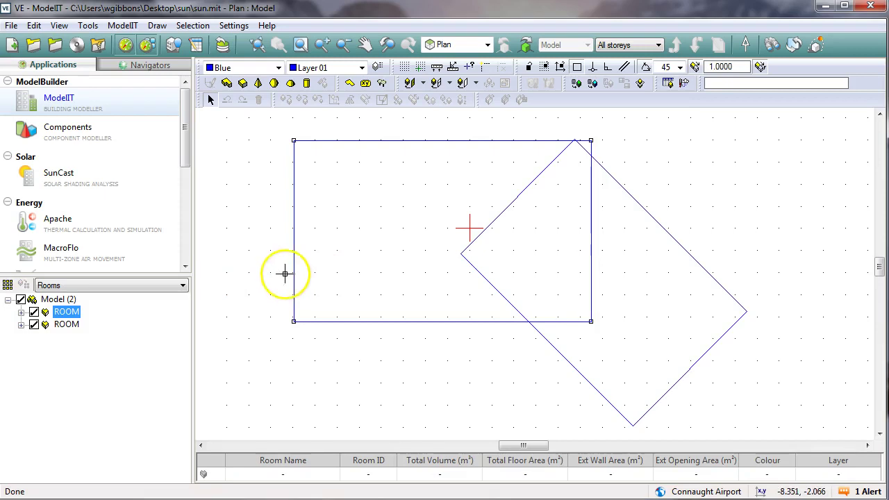
left_click(411, 256)
left_click(616, 169)
Orbit a 3D view of the two rooms from several angles, then return to plan.
left_click(772, 45)
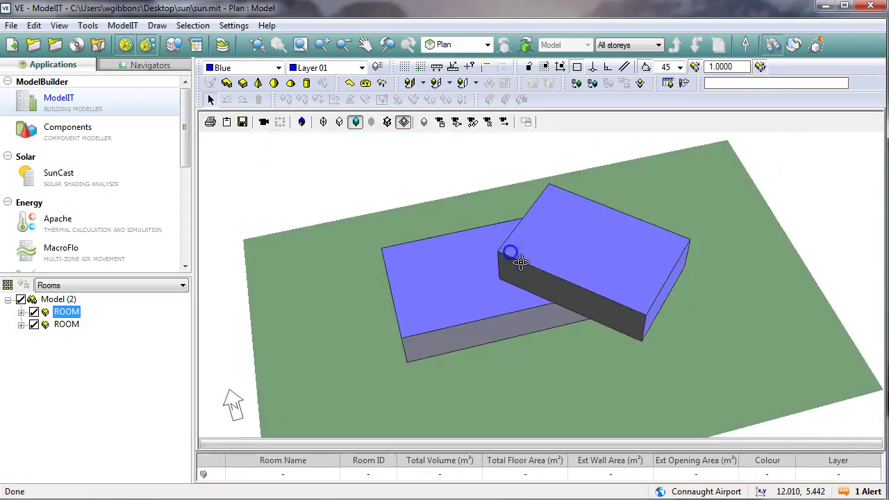
left_click_drag(520, 261, 575, 345)
right_click_drag(576, 345, 582, 333)
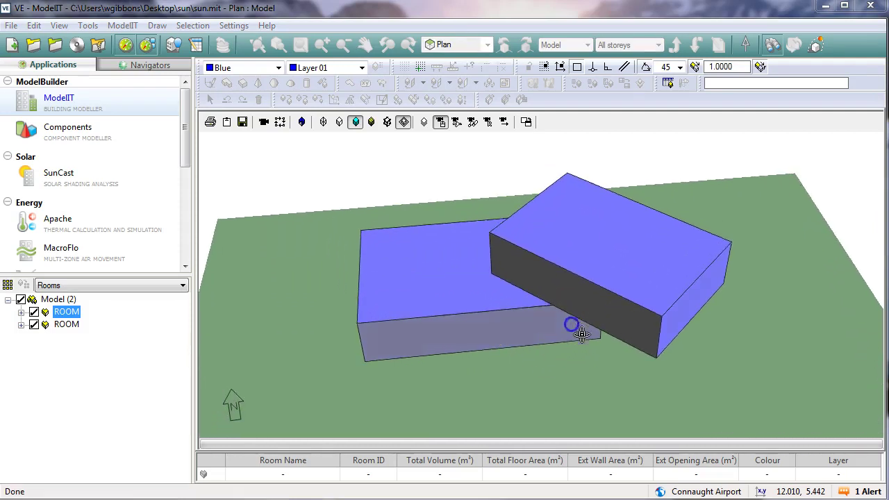
left_click_drag(582, 333, 644, 261)
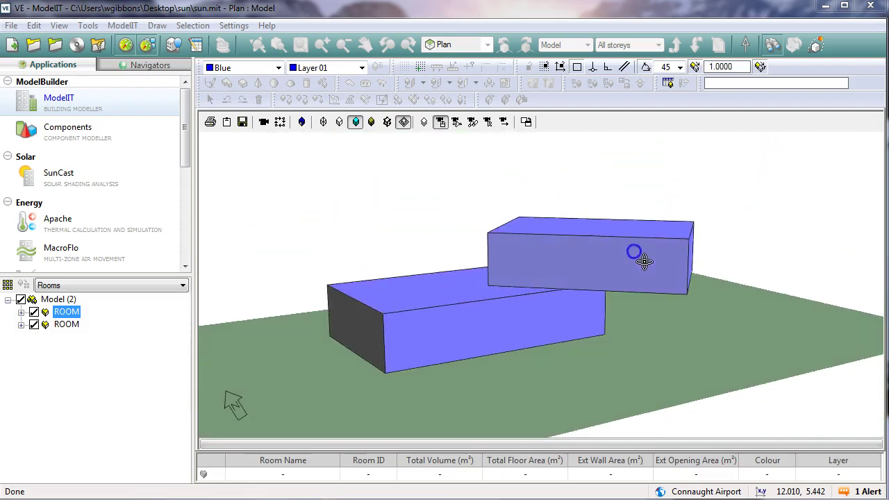
left_click_drag(398, 159, 549, 377)
left_click(772, 45)
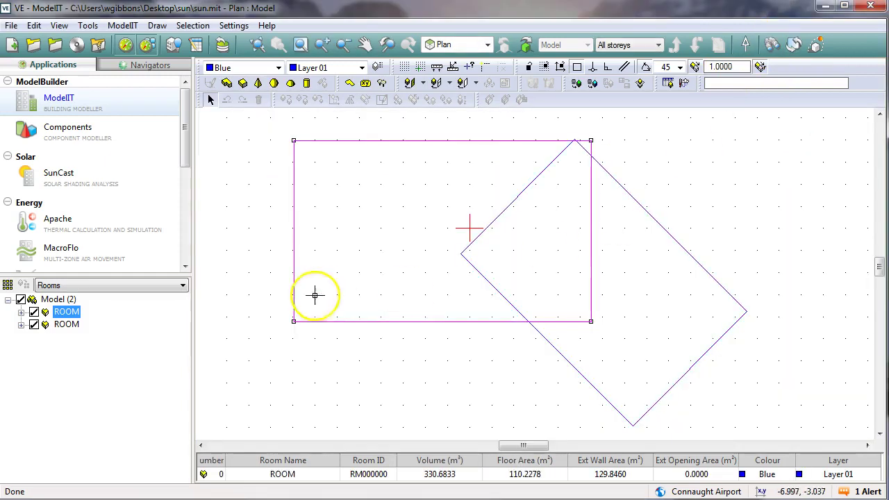
Deselect the rectangular room and switch to the SunCast solar shading module.
left_click(263, 189)
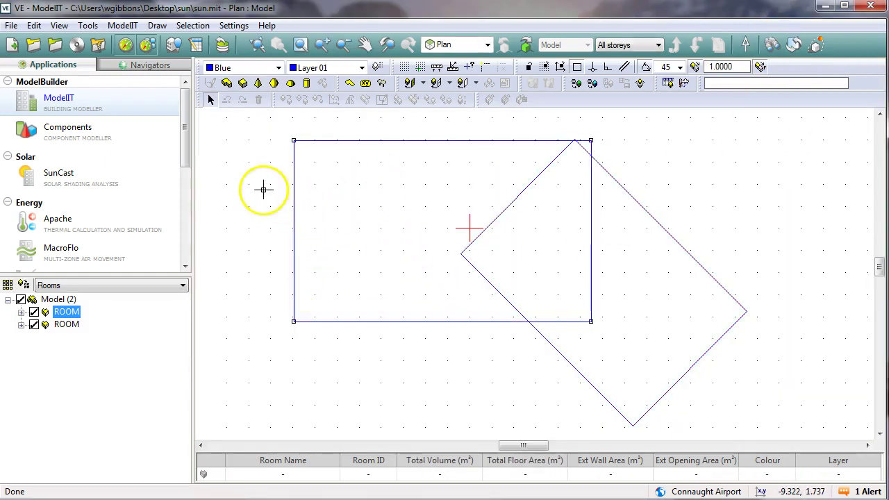
left_click(304, 215)
left_click(300, 212)
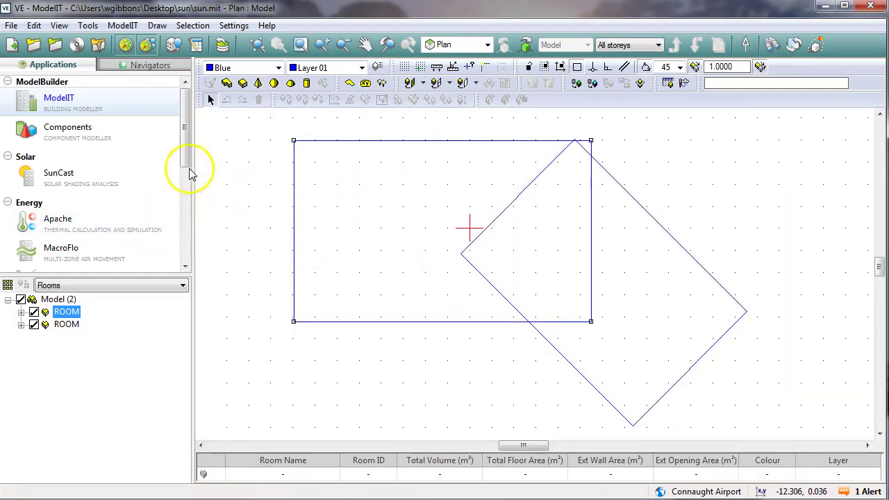
left_click(59, 173)
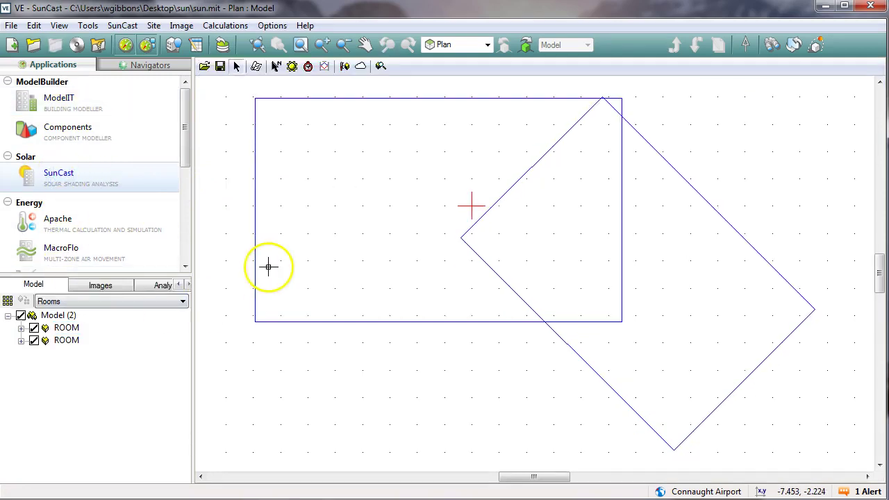
left_click(73, 173)
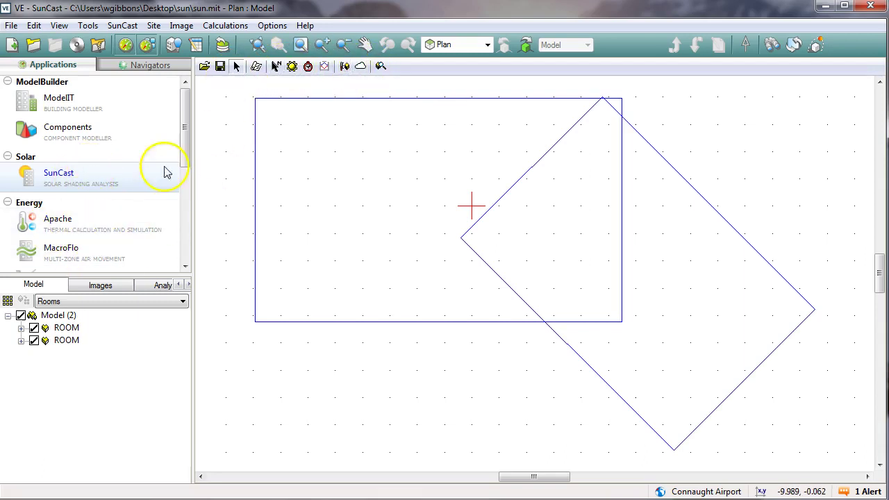
left_click(186, 141)
left_click_drag(186, 141, 185, 154)
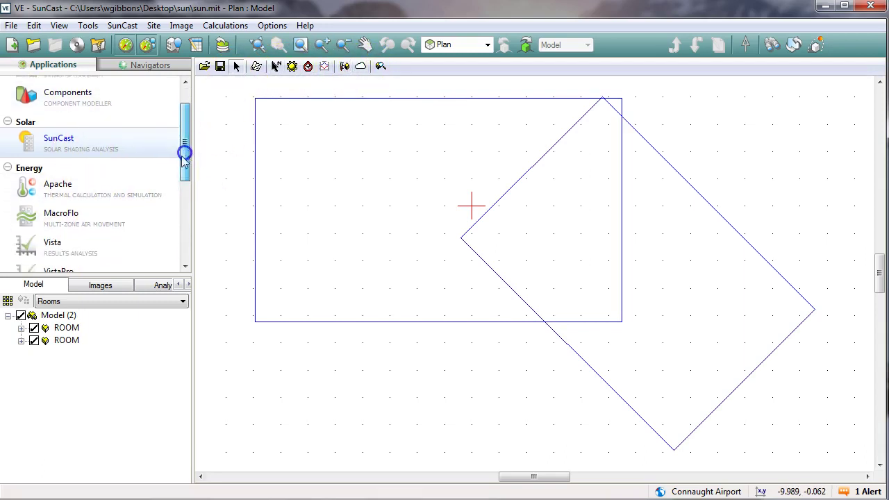
Switch to Apache and bring up the weather/location manager showing Connaught Airport, Ireland.
left_click(50, 186)
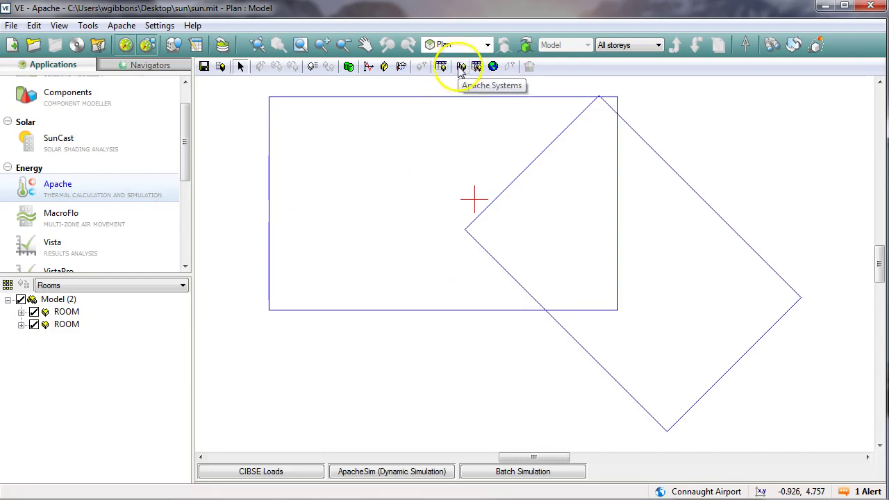
left_click(400, 66)
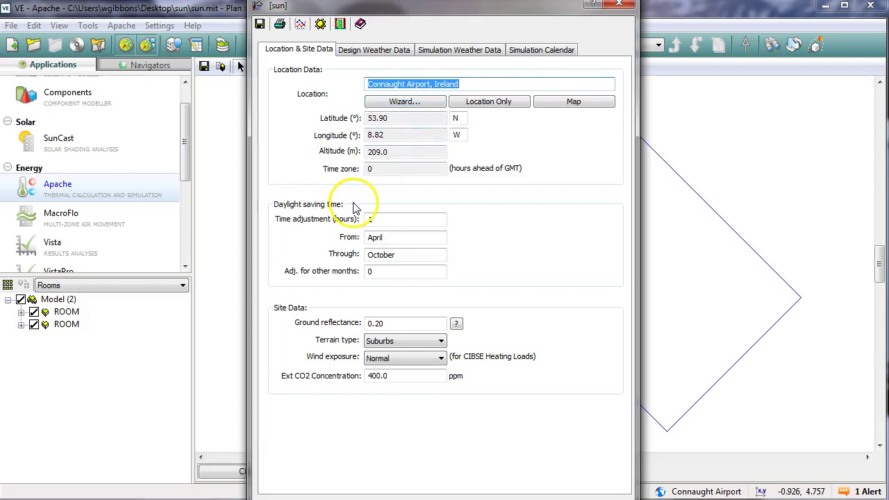
Confirm Connaught Airport, Ireland as the site and keep the ASHRAE design weather database.
left_click(402, 102)
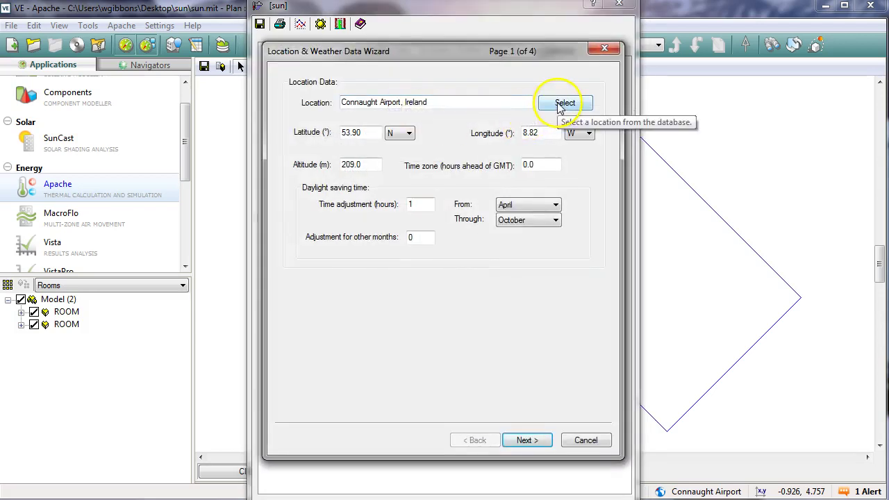
left_click(563, 103)
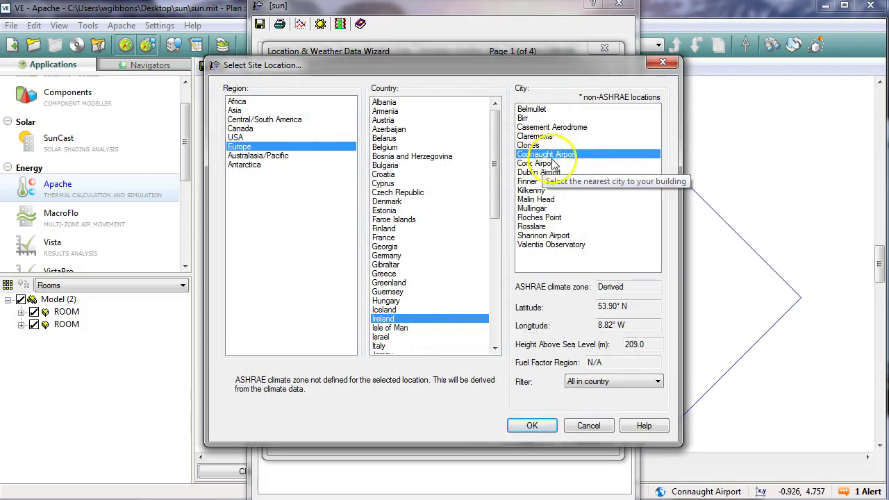
left_click(531, 424)
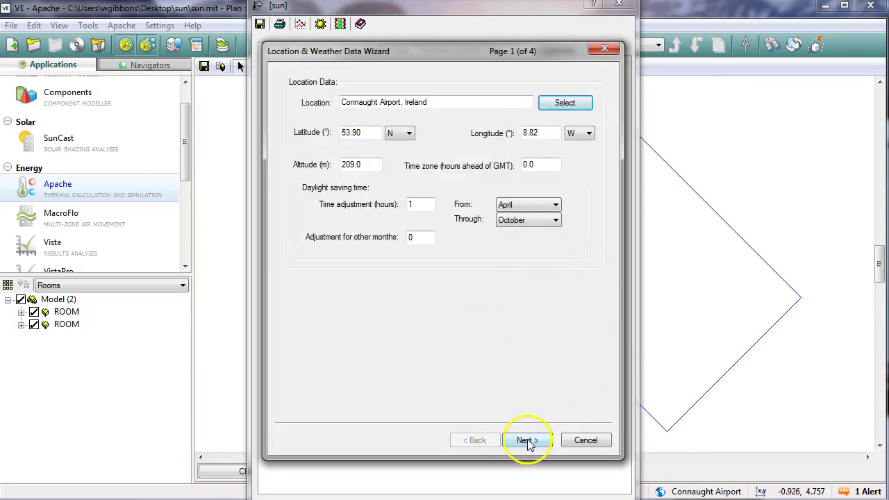
left_click(527, 440)
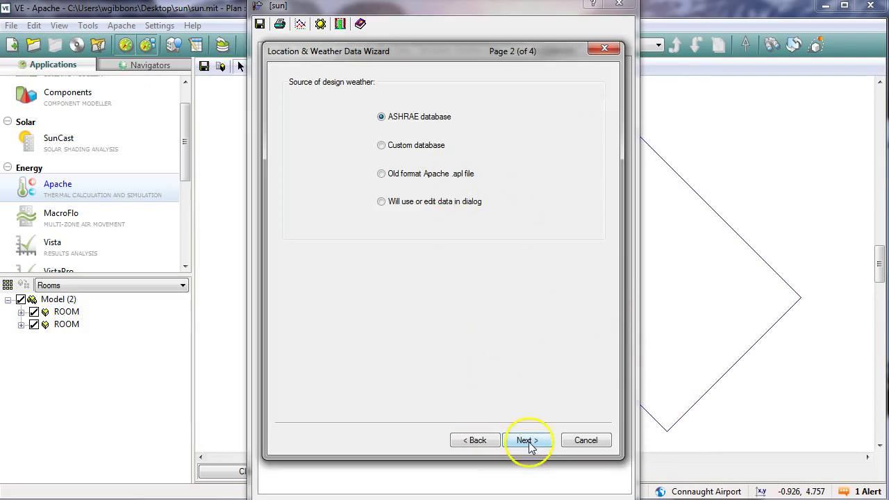
left_click(527, 440)
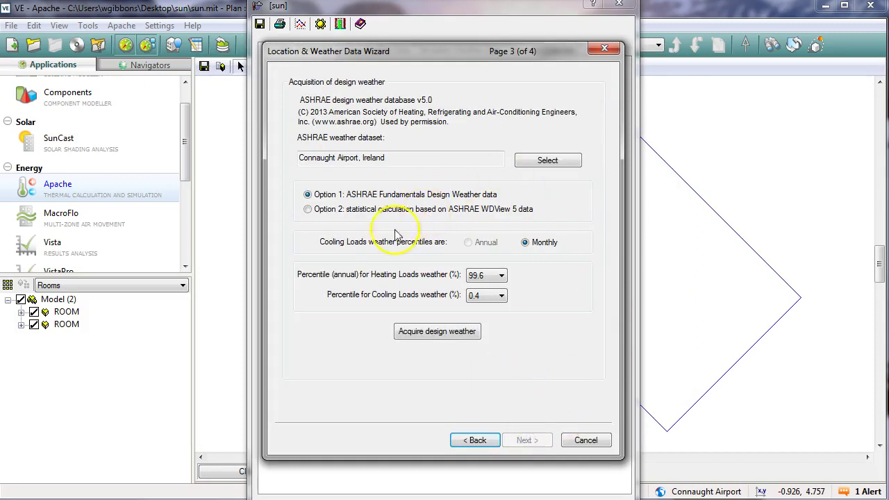
Acquire design weather and set the nearest weather file, DublinIWEC.fwt, for simulation.
left_click(421, 333)
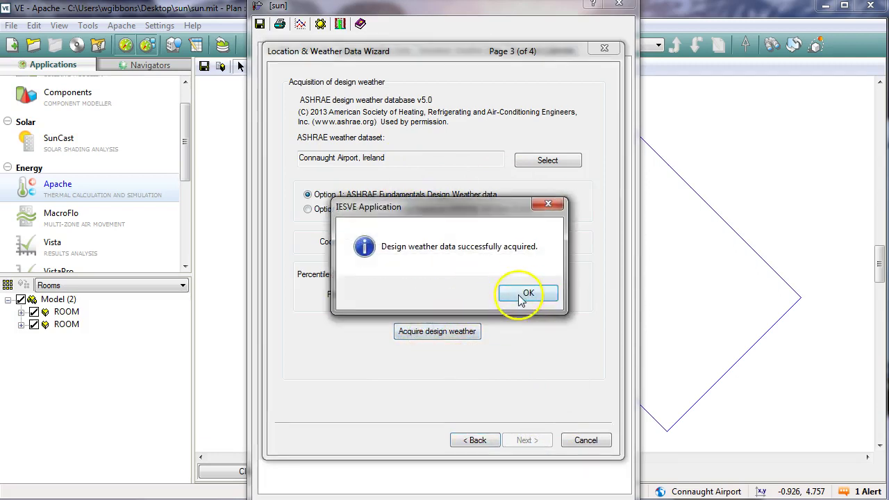
left_click(511, 298)
left_click(527, 440)
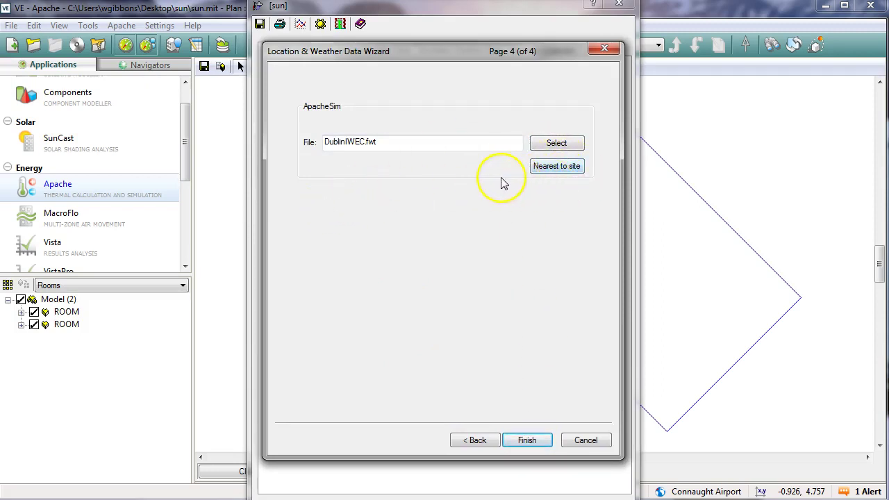
left_click(555, 167)
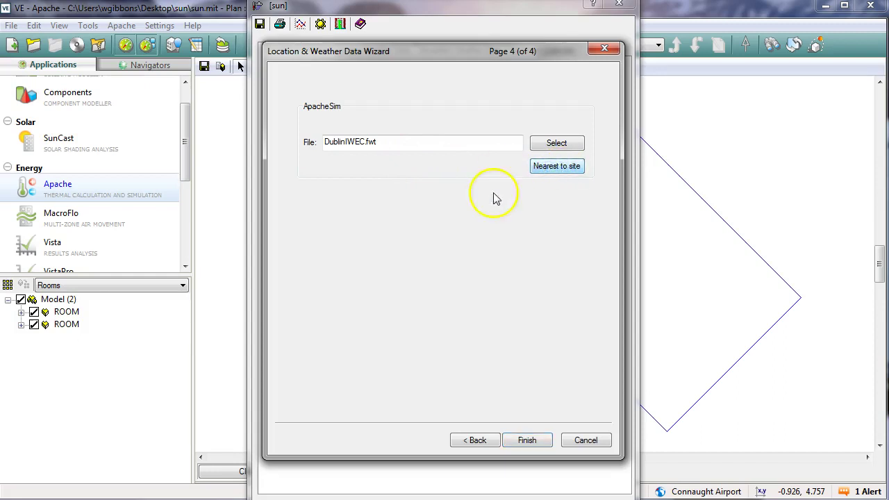
left_click(529, 440)
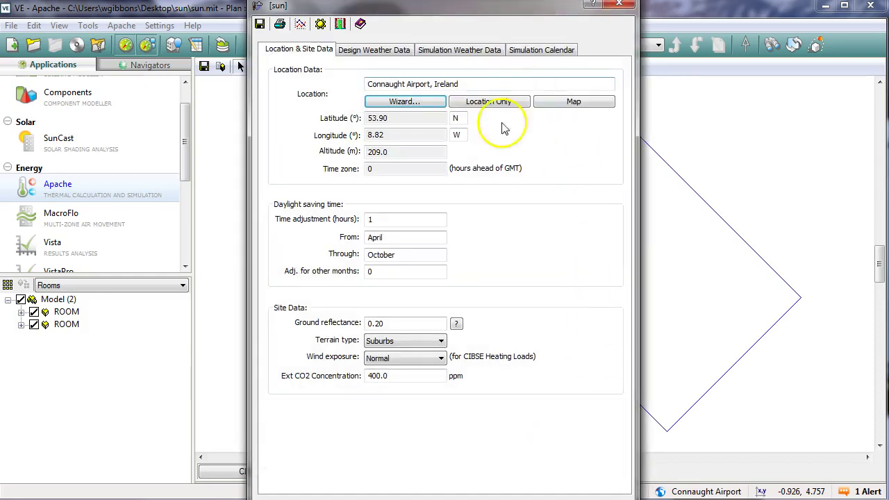
Close the location and weather settings and return to SunCast.
left_click(618, 5)
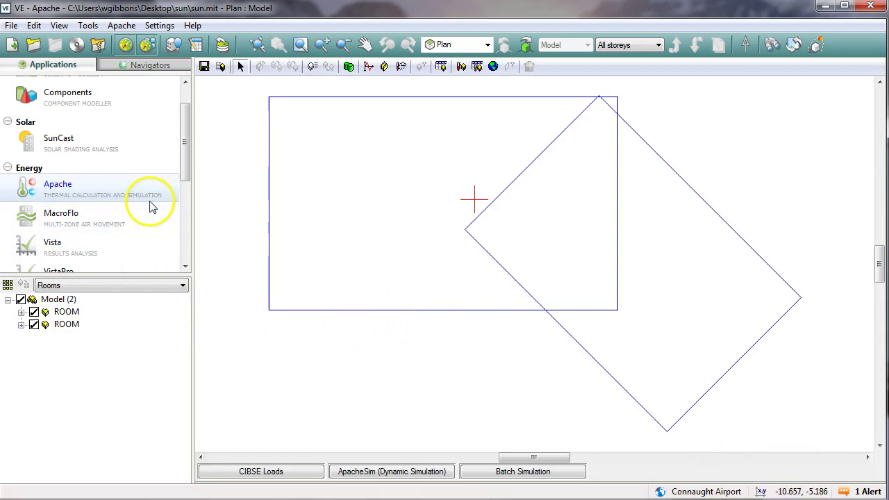
left_click(45, 137)
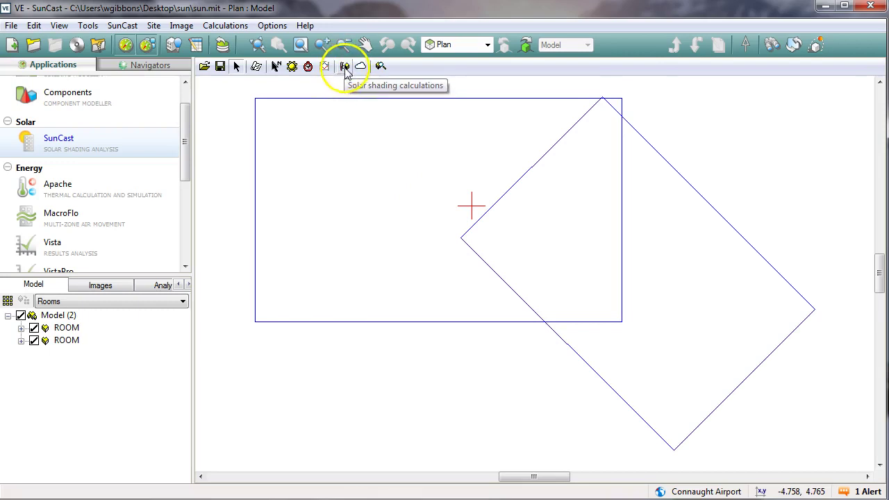
Run SunCast shading calculations from January to December.
left_click(344, 66)
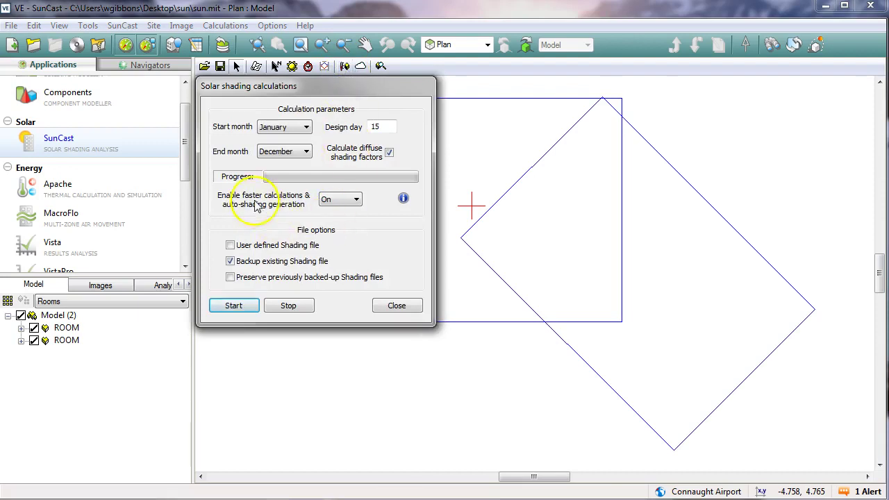
left_click(280, 133)
left_click(278, 138)
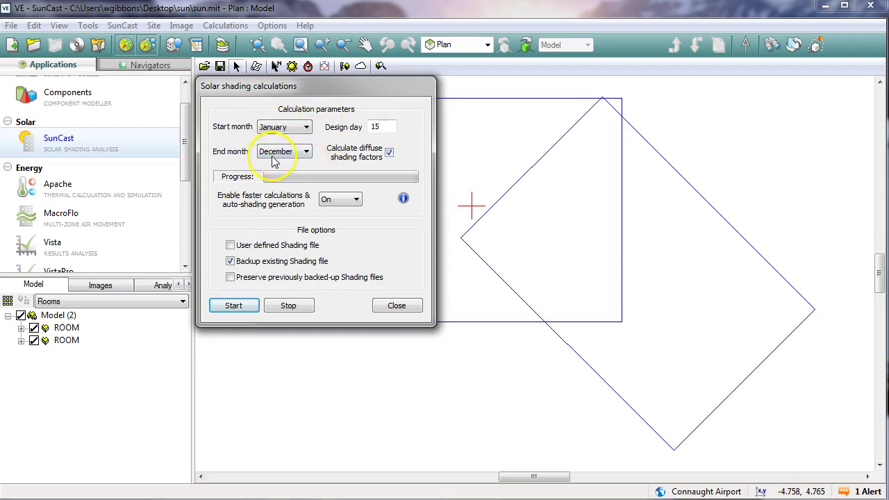
left_click(233, 307)
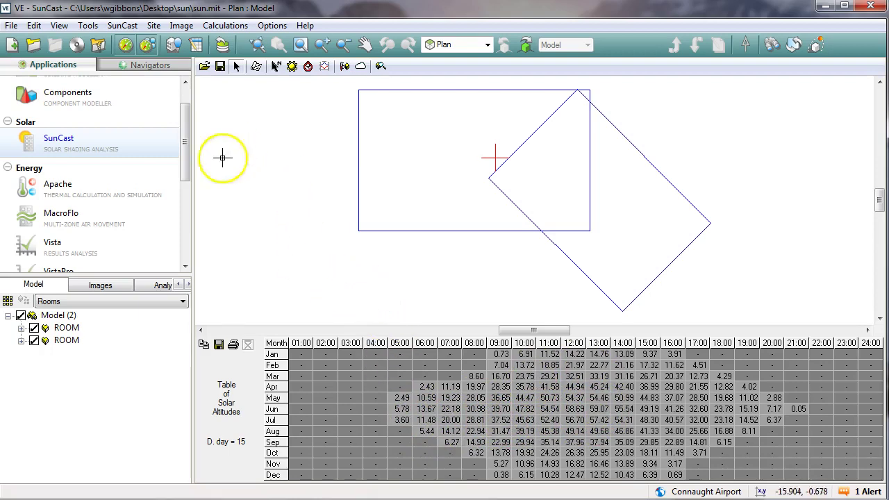
Set up an ApacheSim run from 1 January to 31 December with SunCast link enabled.
left_click(38, 193)
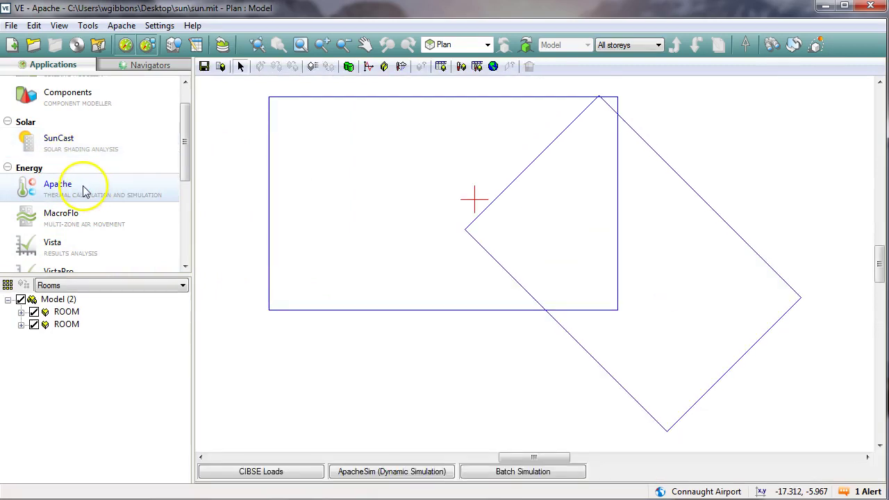
left_click(366, 472)
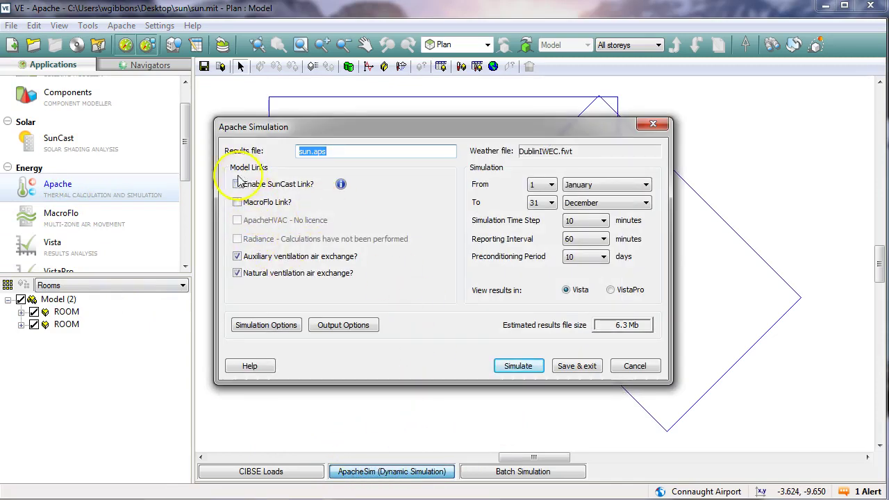
left_click(238, 185)
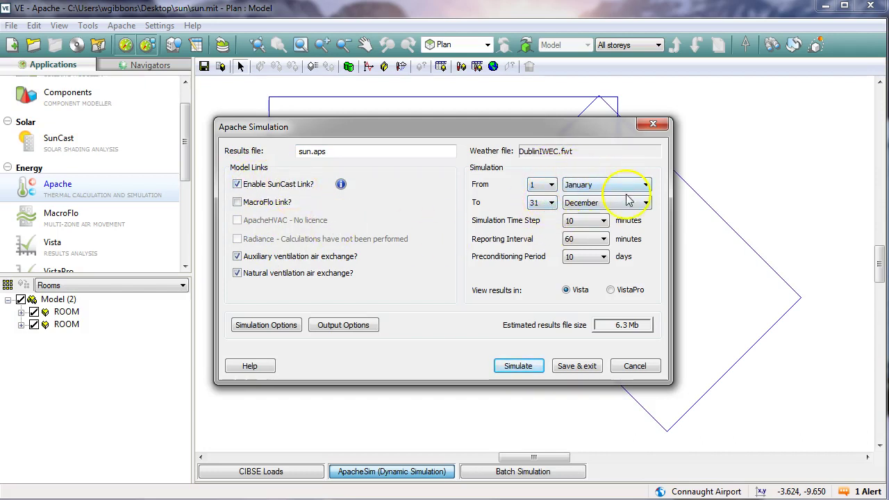
left_click(551, 185)
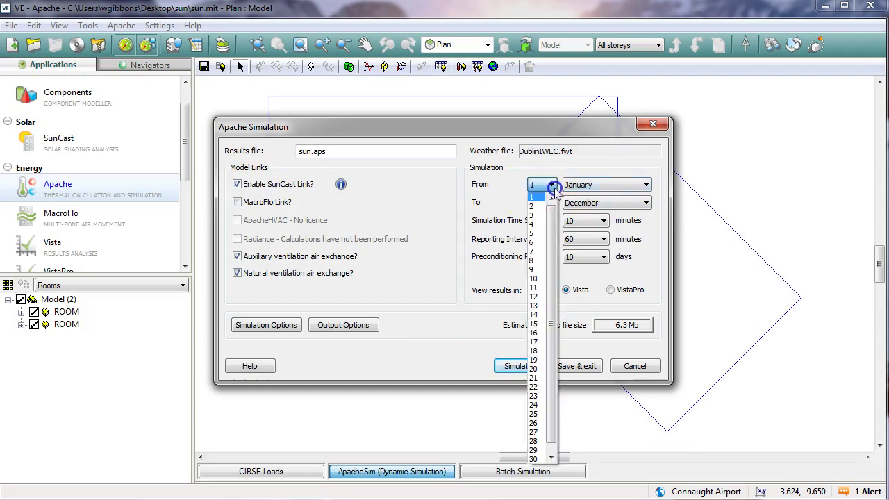
left_click(595, 193)
left_click(542, 203)
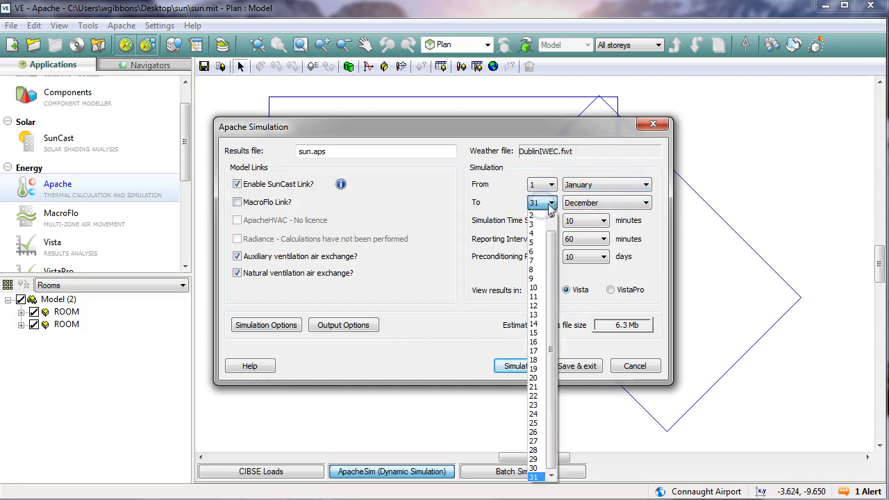
left_click(549, 206)
left_click(600, 186)
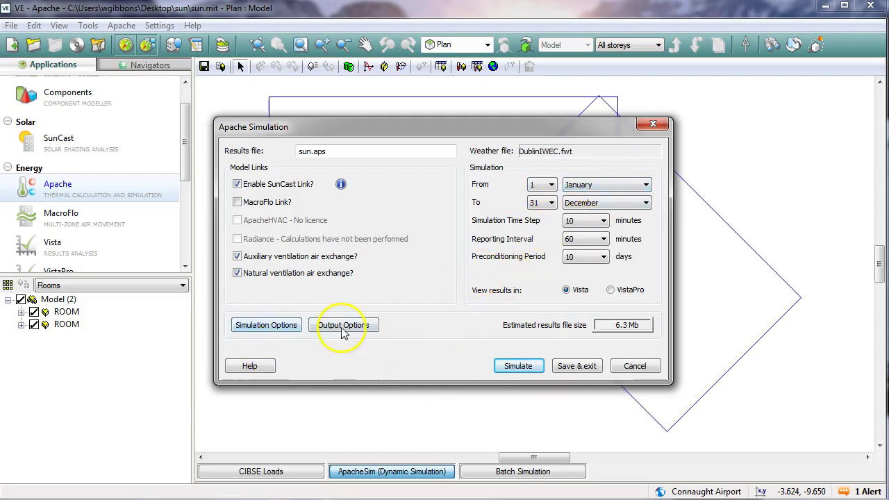
Accept the default simulation options and move on to output options.
left_click(279, 329)
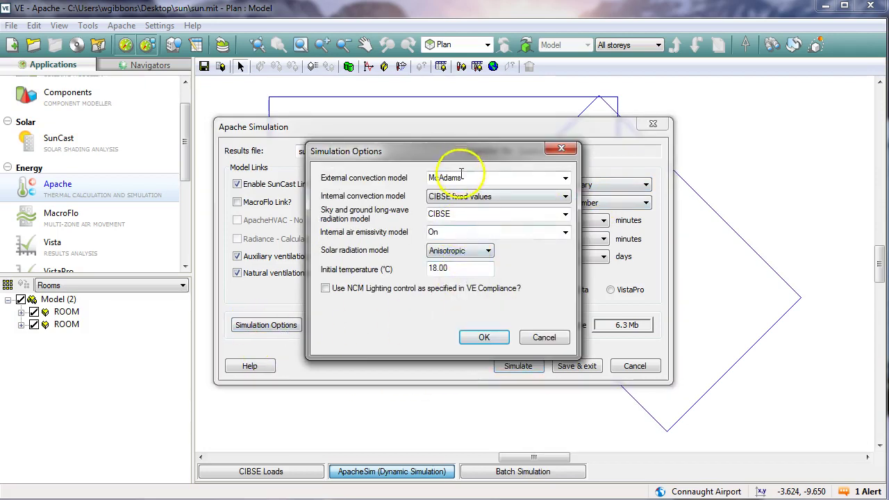
left_click(484, 337)
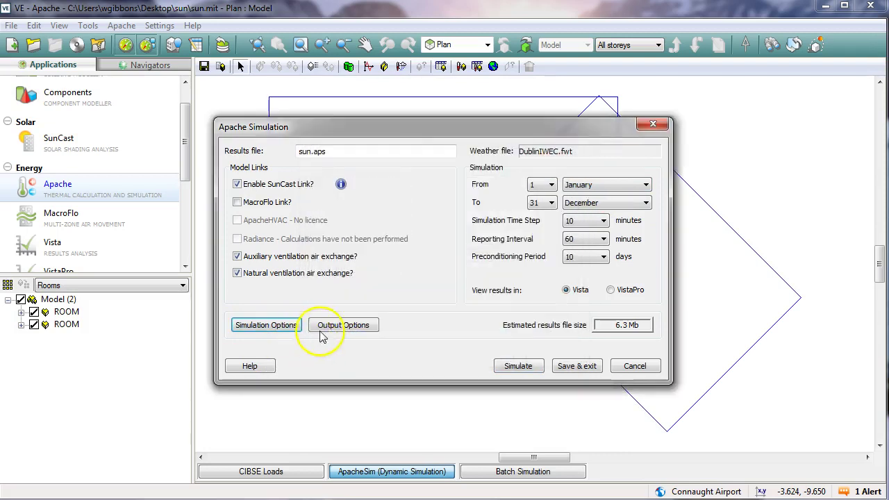
left_click(336, 327)
Add external and internal incident solar flux outputs for rooms RM000000 and RM000001.
left_click(345, 132)
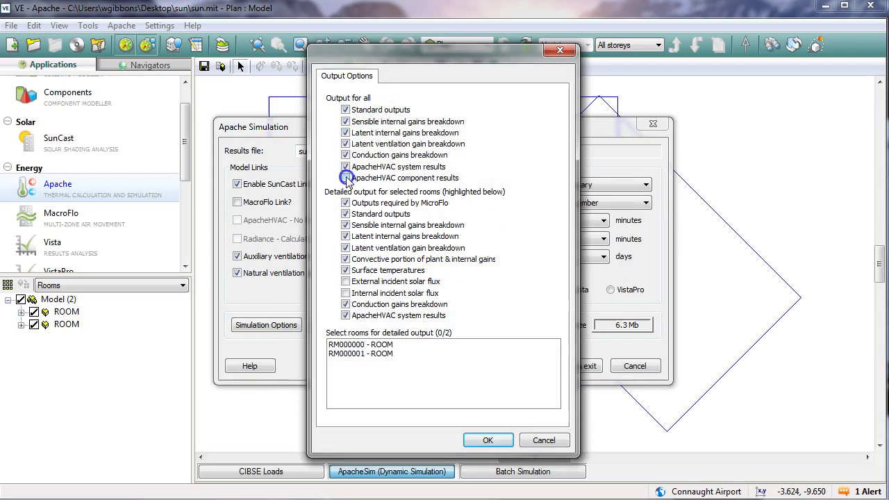
left_click(346, 282)
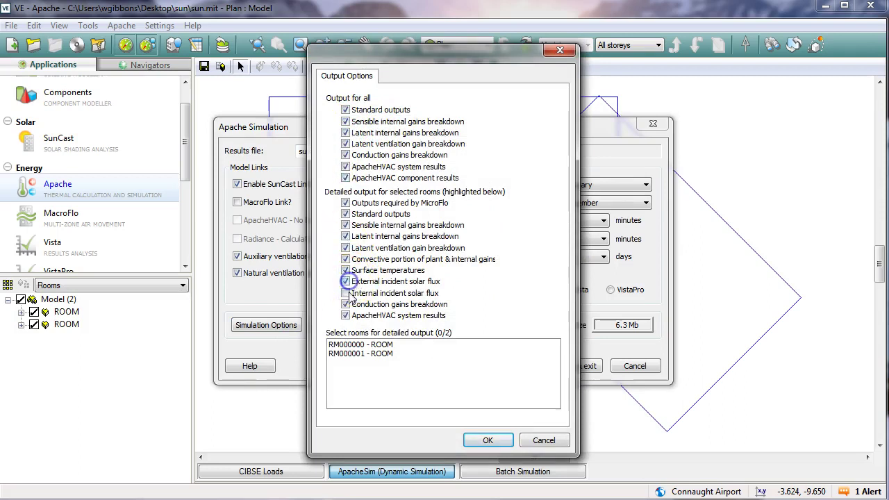
left_click(346, 293)
left_click(359, 344)
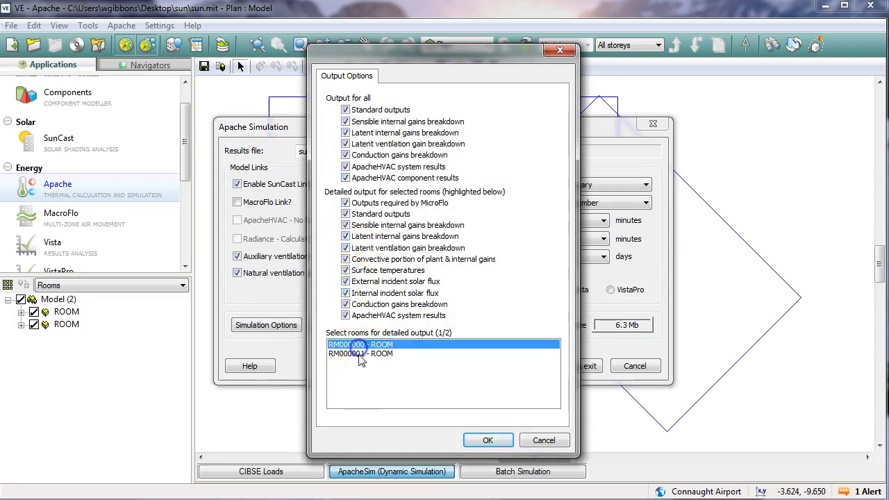
left_click(359, 355)
left_click(360, 355)
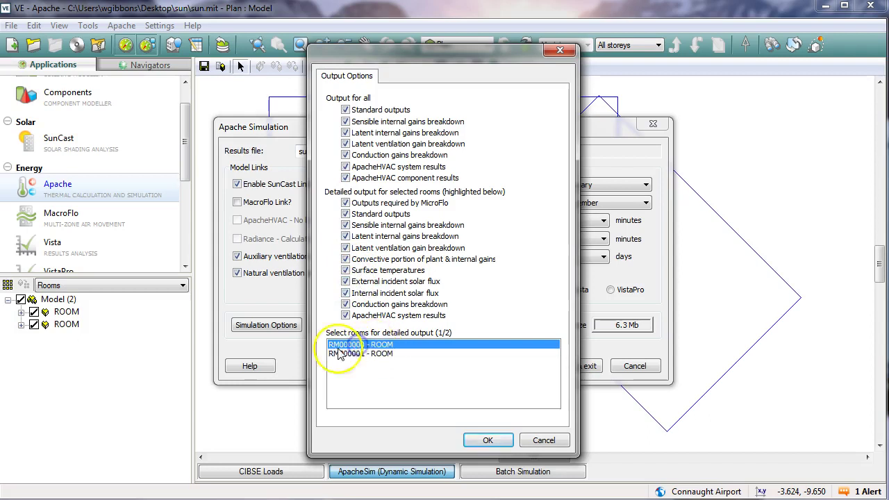
left_click(360, 354)
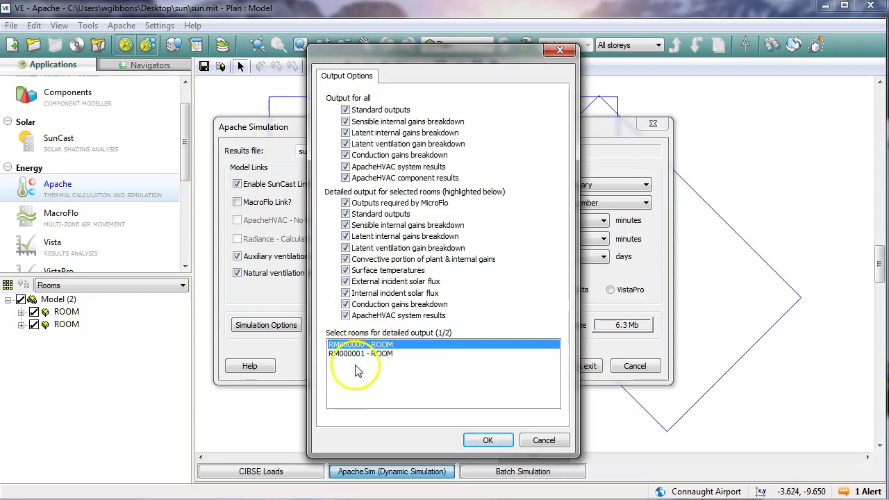
left_click(357, 356)
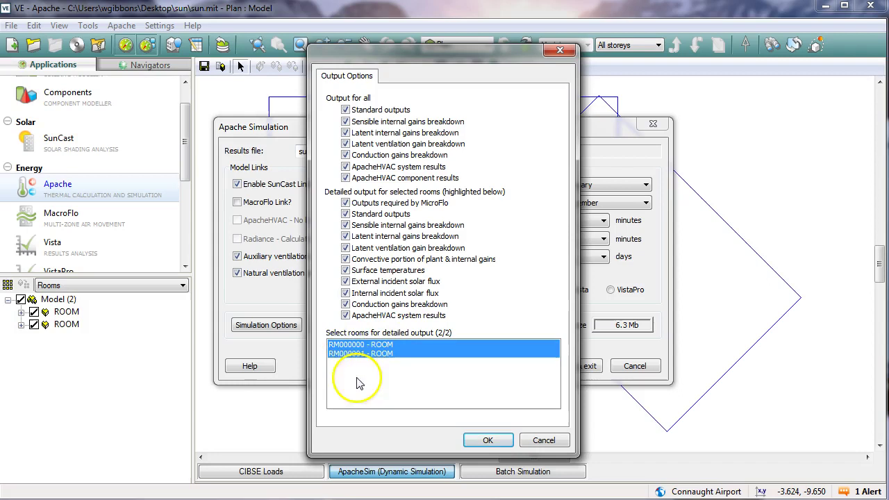
left_click(488, 440)
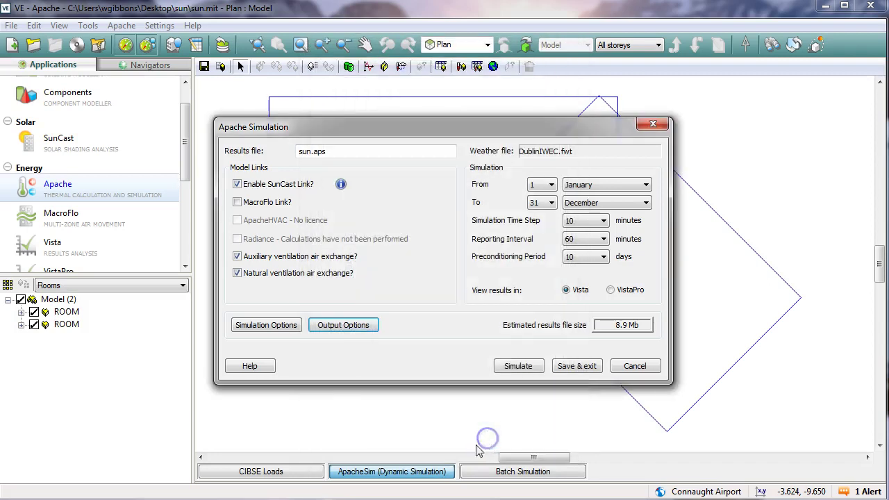
Run the year-long Apache simulation and load the sun.aps results in Vista.
left_click(515, 367)
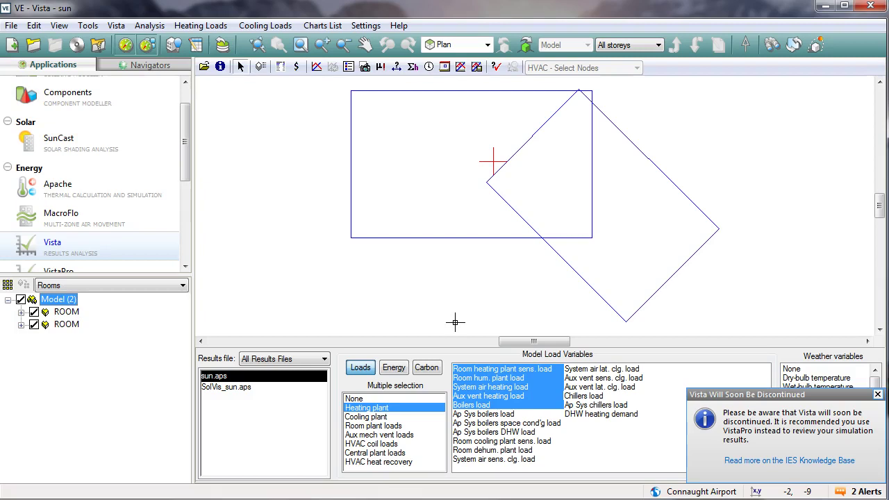
left_click(488, 213)
left_click_drag(487, 213, 454, 264)
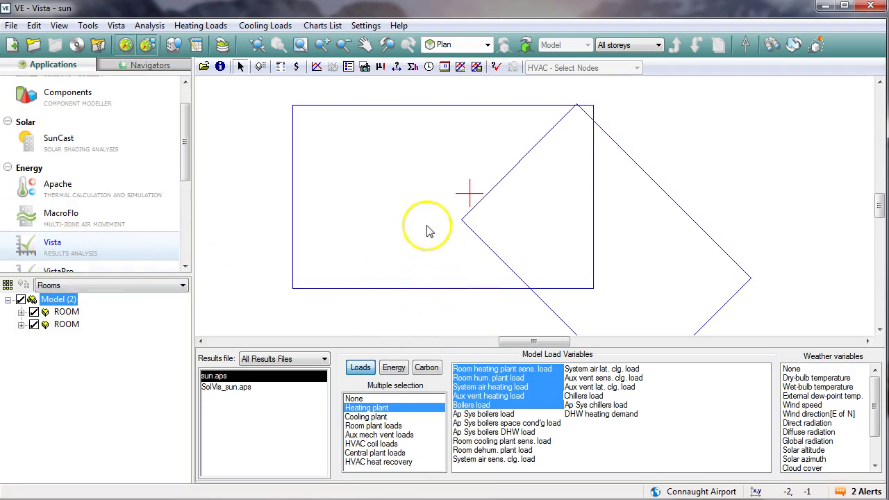
Show the rectangular room in a rotated axonometric view and drill down to its surfaces.
left_click(389, 230)
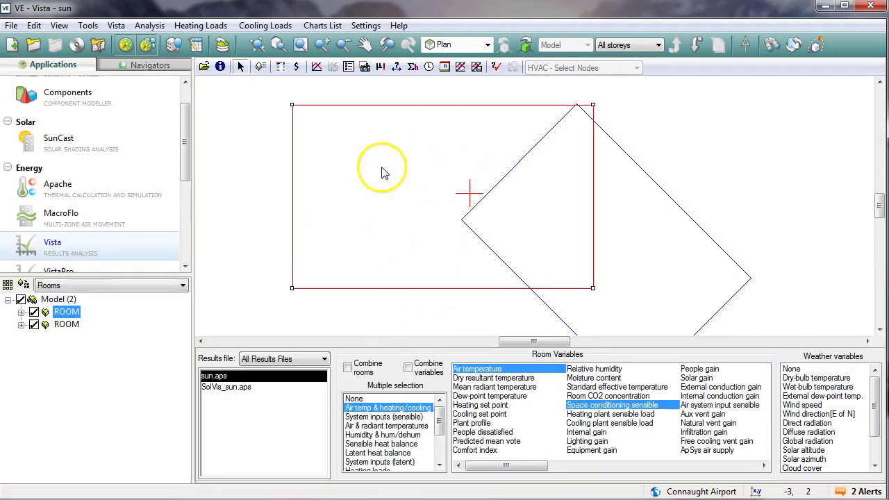
left_click(488, 44)
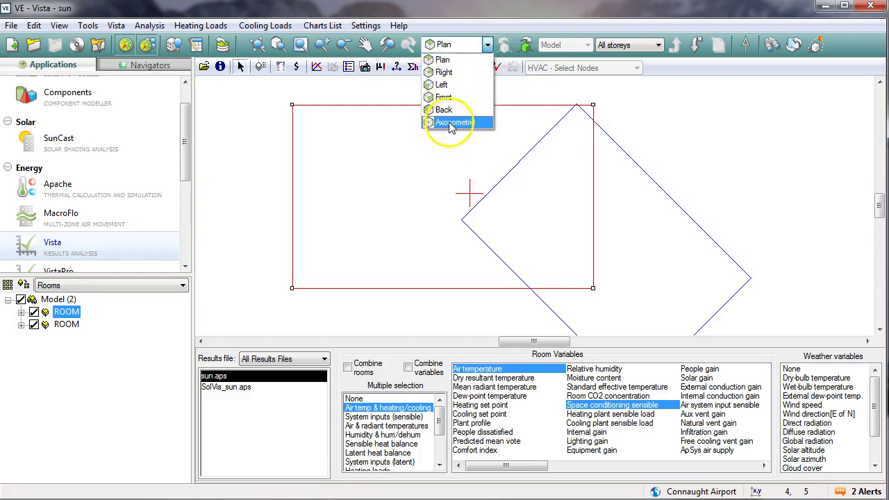
left_click(455, 122)
key("Up")
key("Up")
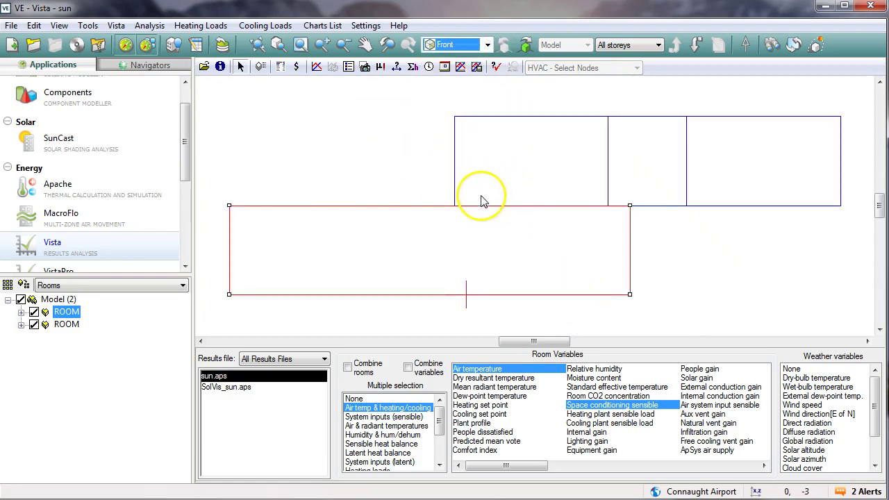
left_click(487, 44)
left_click(452, 123)
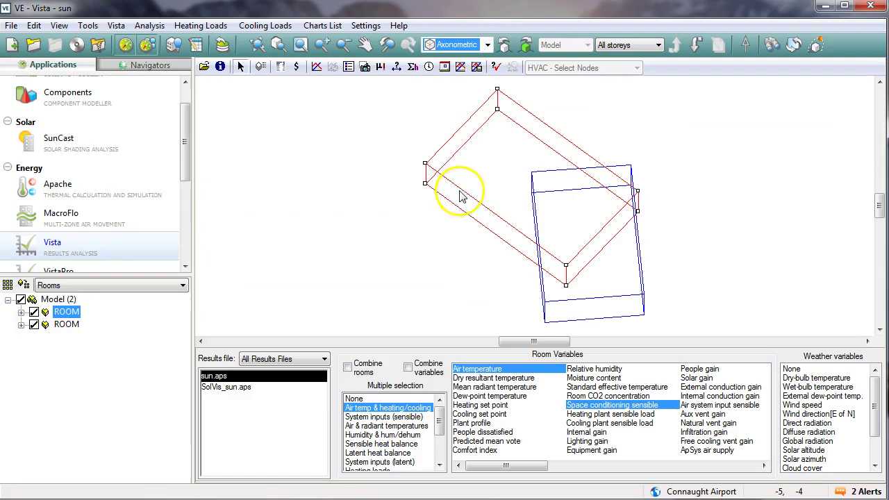
key("Down")
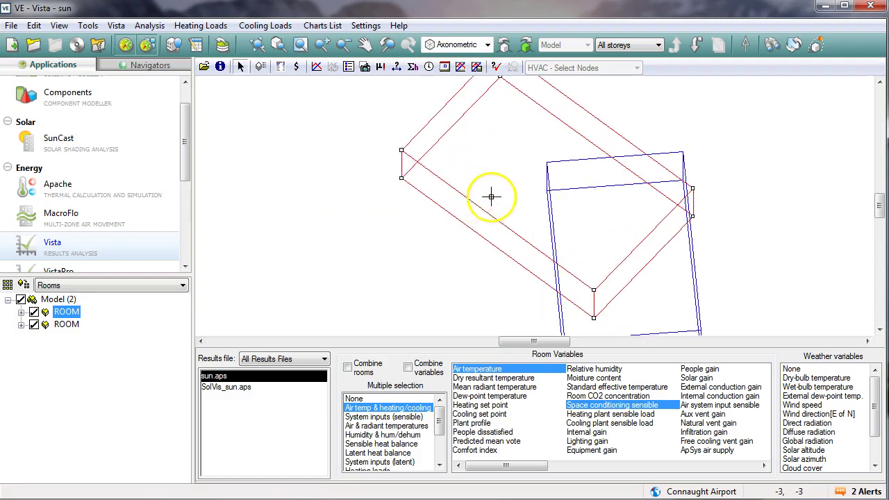
key("Down")
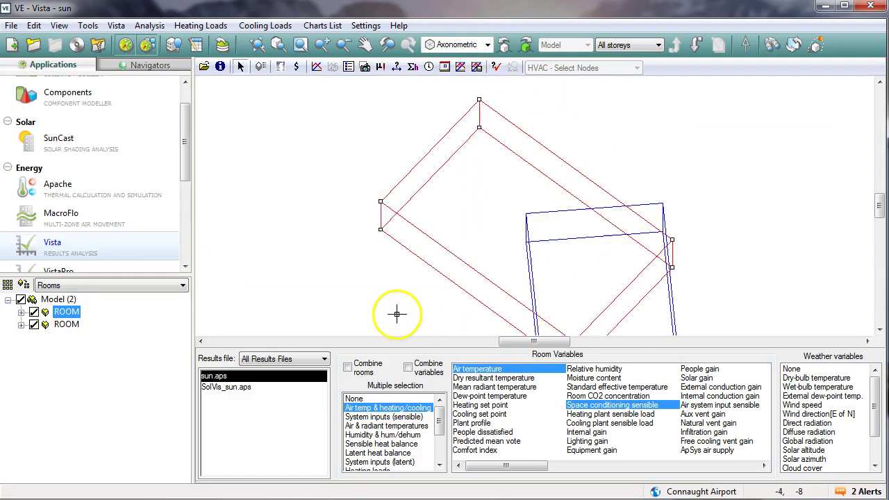
left_click(696, 46)
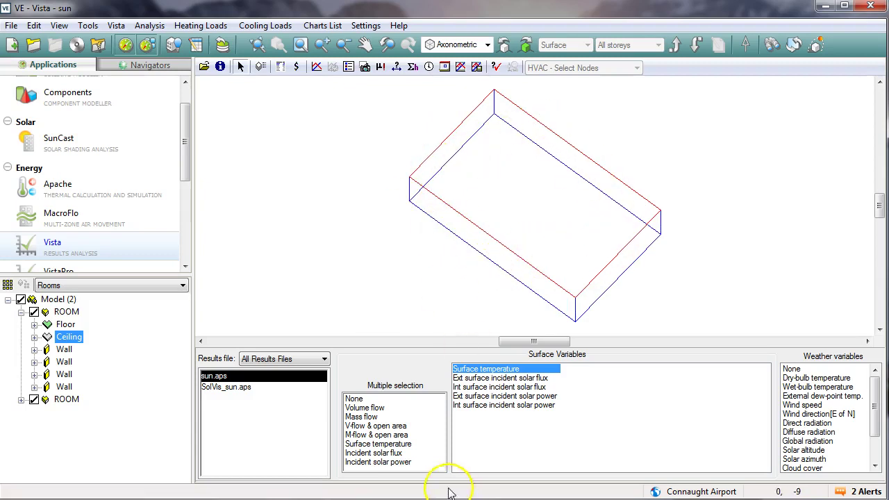
Chart a ranges synopsis of the ceiling's Ext surface incident solar power (peak 63.2918 kW).
left_click(366, 462)
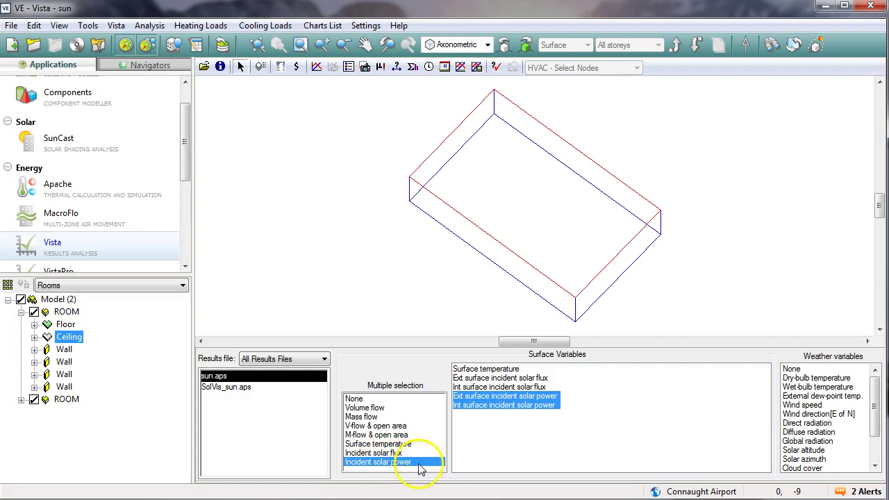
left_click(483, 397)
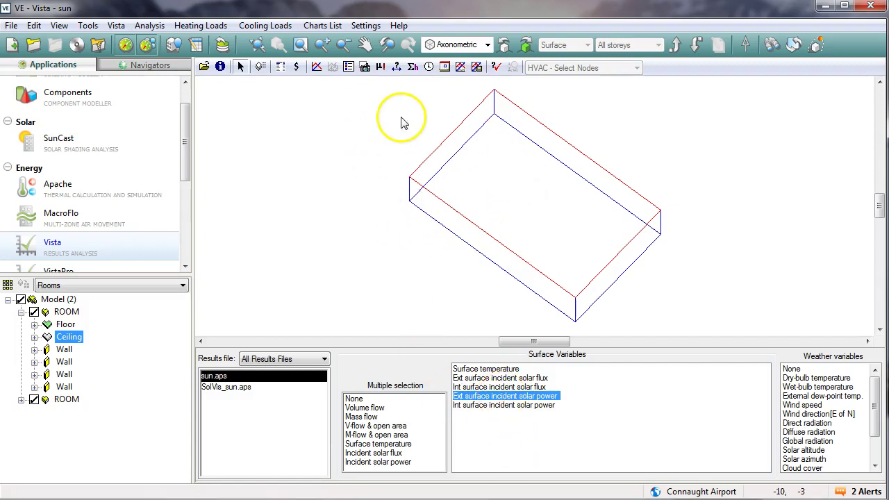
left_click(379, 69)
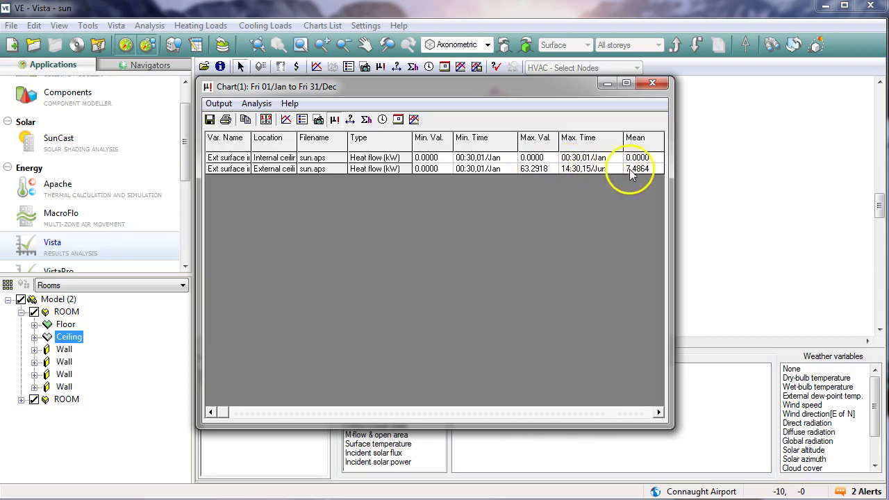
Tabulate the first room's ceiling incident solar power as monthly totals, 65.5805 MWh for the year.
left_click(368, 121)
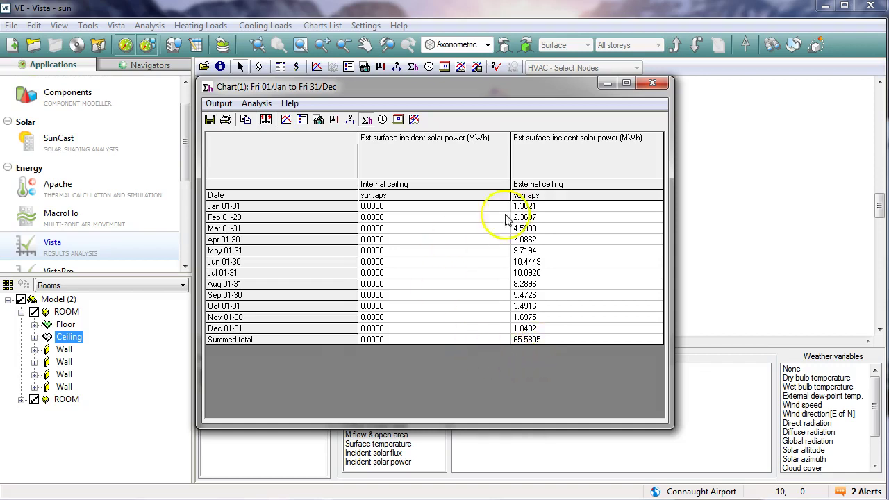
Close the results chart and drill down from room level into the second room's surfaces.
left_click(652, 84)
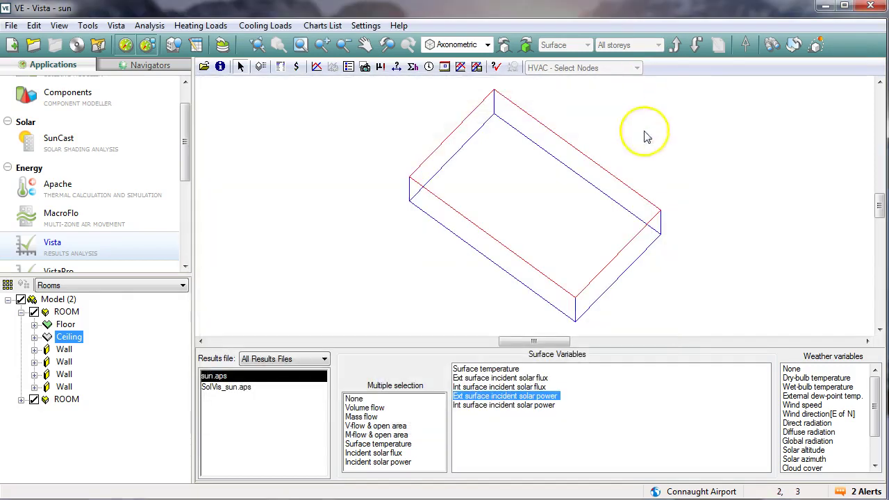
left_click(676, 46)
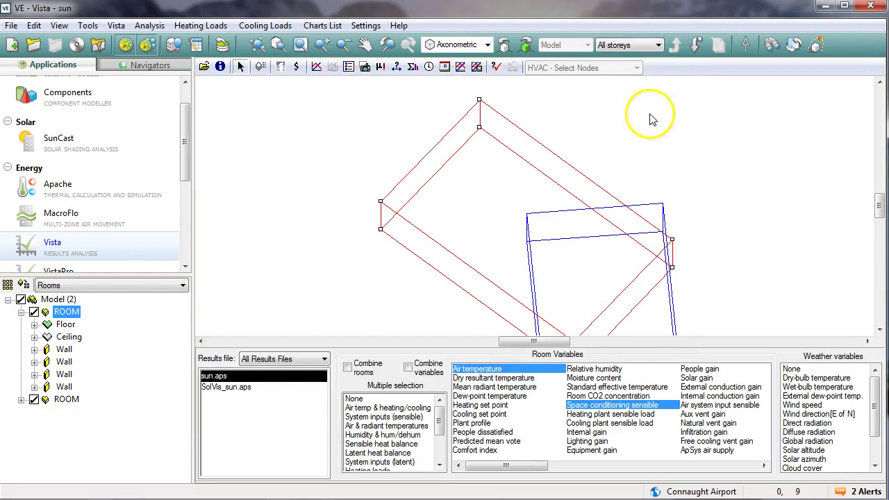
left_click(666, 278)
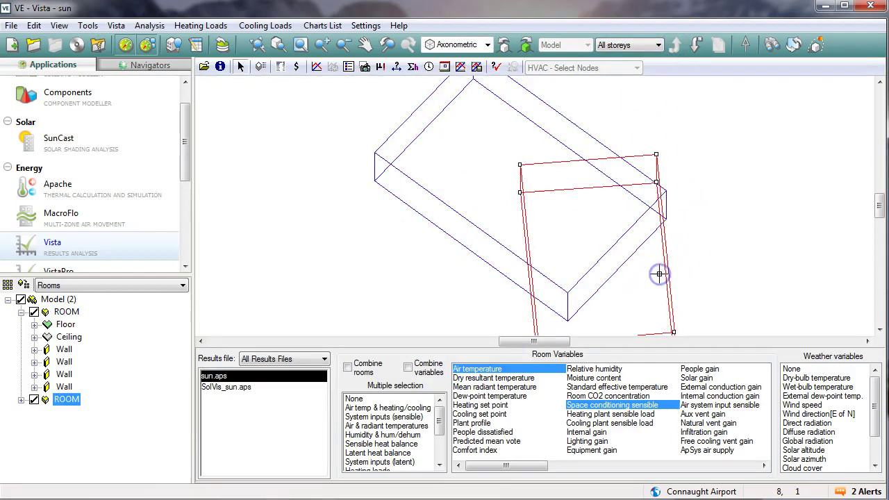
left_click(696, 45)
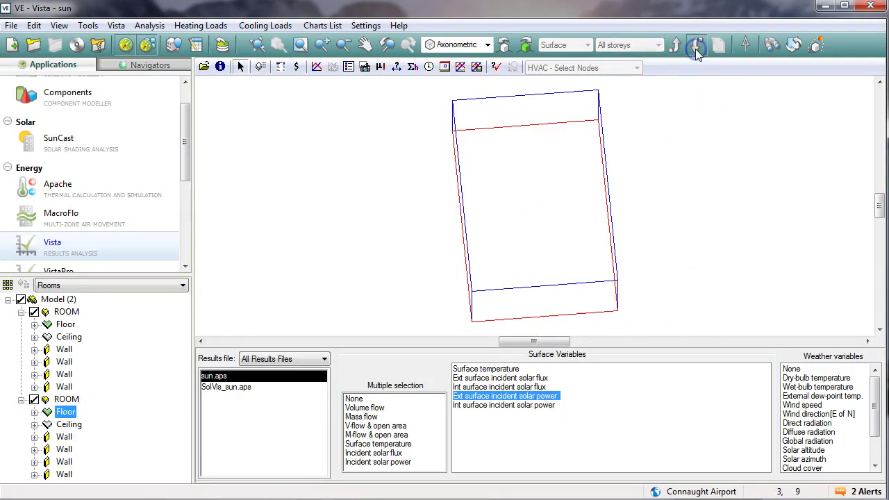
Choose the second room's ceiling as the surface for results.
left_click(479, 111)
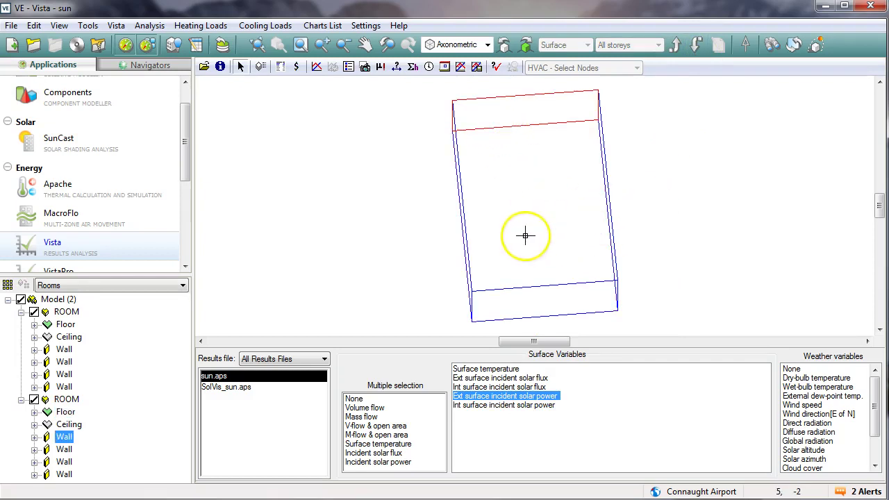
left_click_drag(550, 230, 572, 234)
left_click(625, 219)
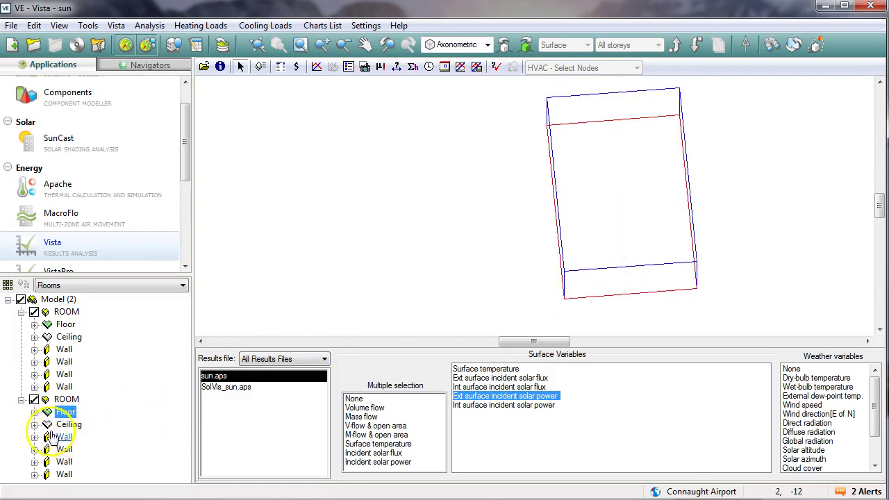
left_click(72, 426)
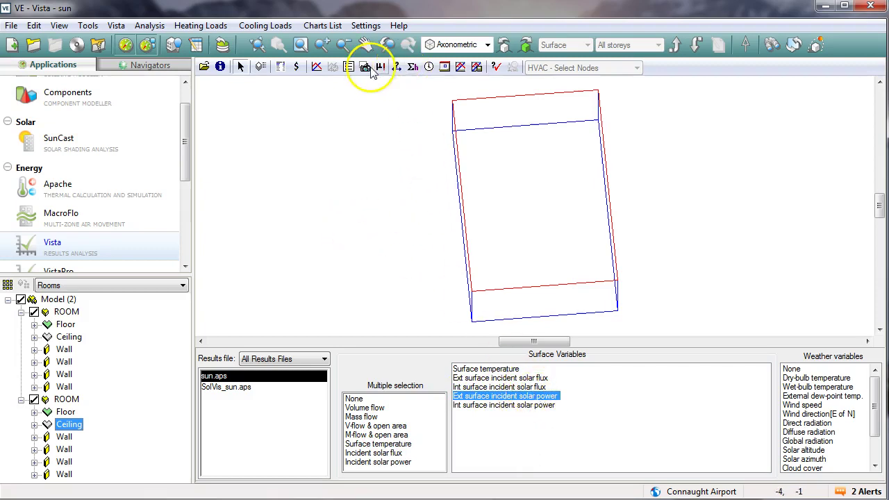
Show monthly totals for the second room's ceiling, 11.8772 MWh in June and 75.5321 in total.
left_click(413, 70)
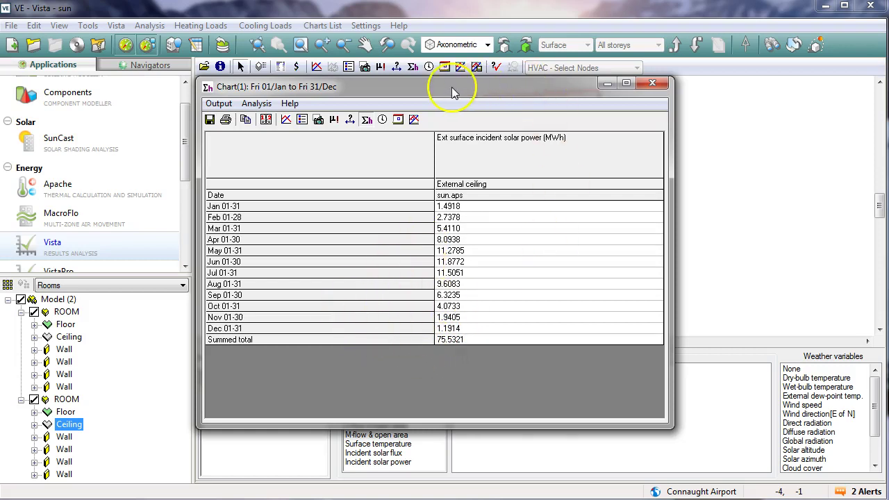
left_click_drag(452, 93, 488, 113)
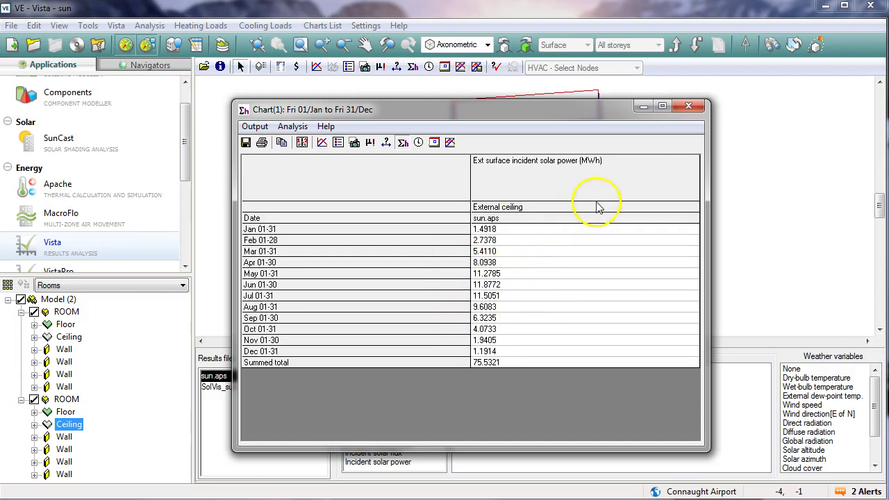
left_click_drag(526, 113, 543, 124)
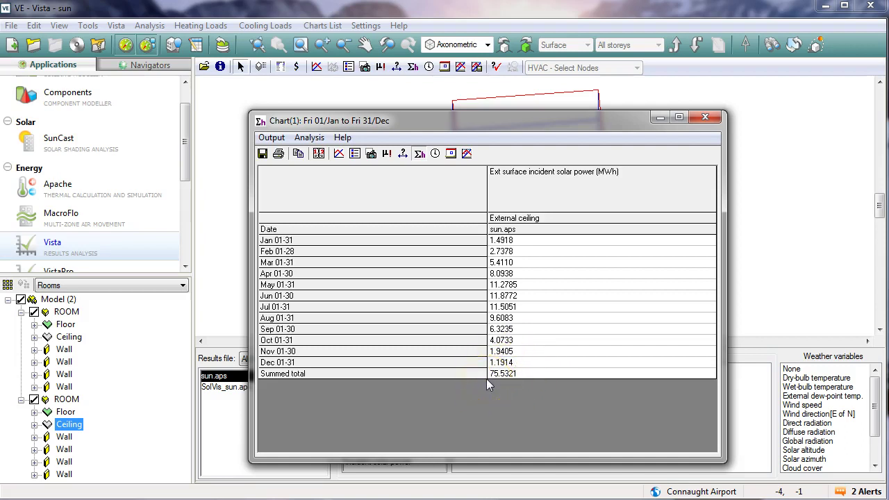
Close the monthly table, return to room level and select the first room.
left_click(704, 116)
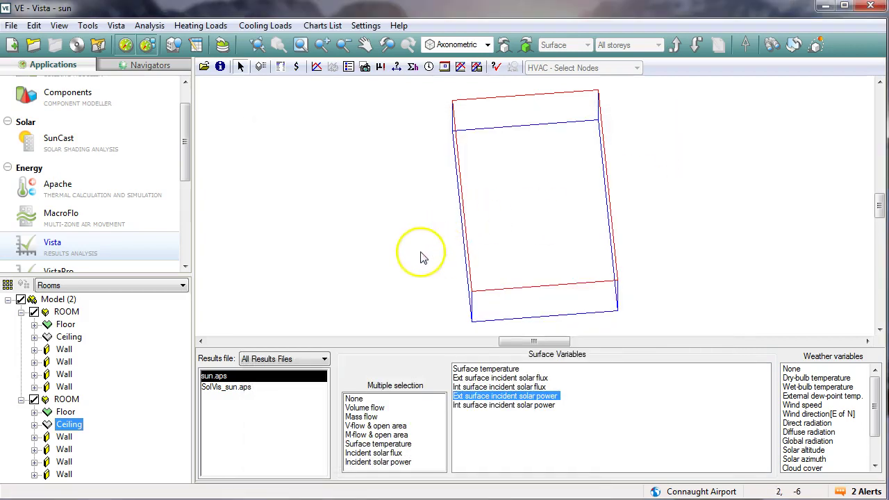
scroll(403, 248, "down", 2)
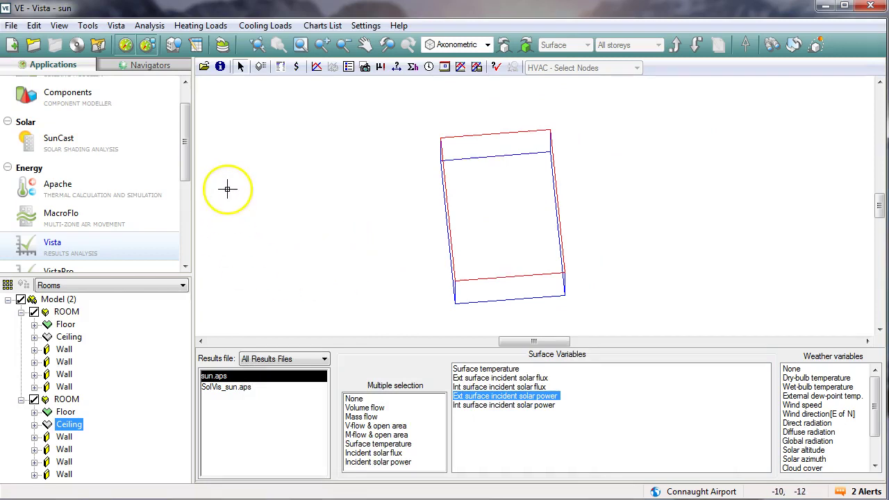
left_click_drag(184, 154, 184, 139)
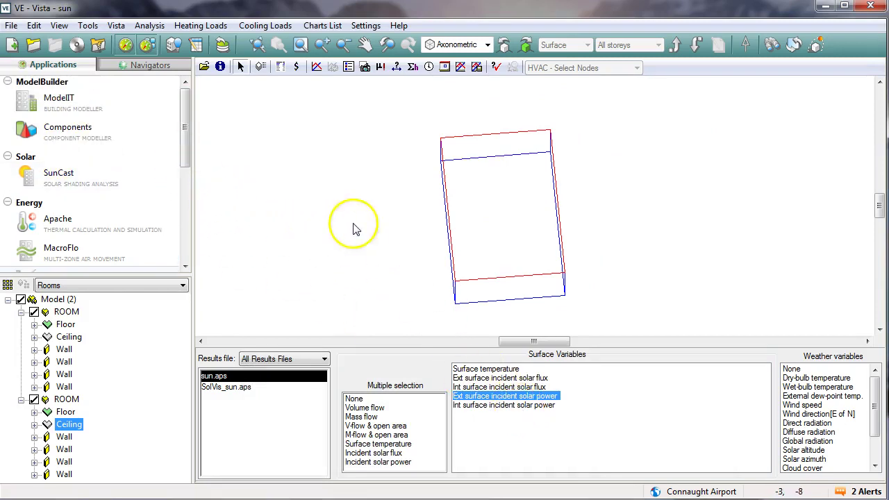
left_click(672, 47)
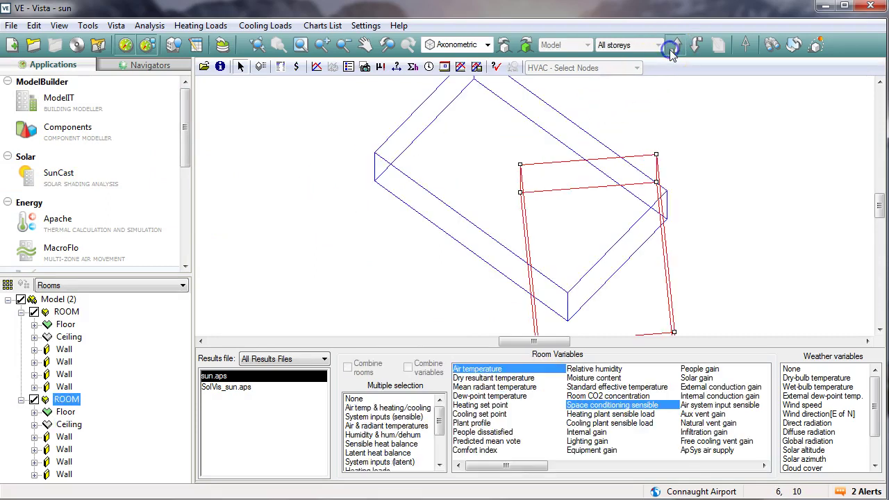
left_click(494, 186)
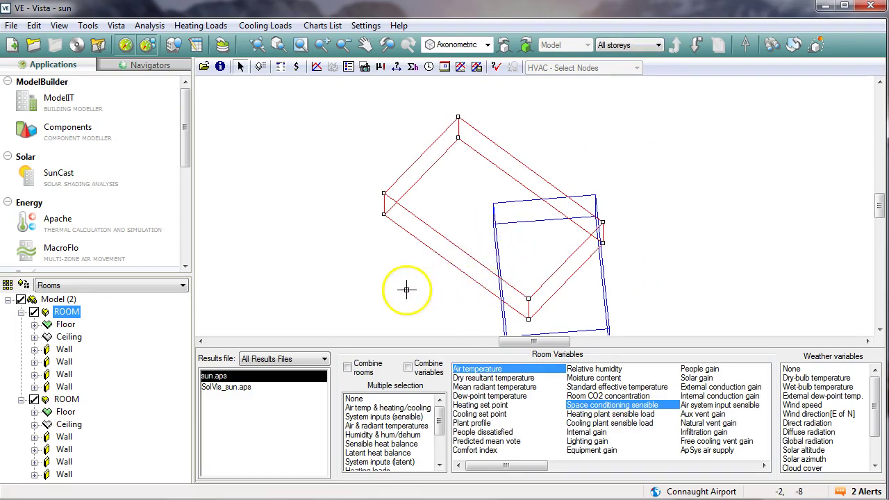
middle_click_drag(466, 287, 421, 240)
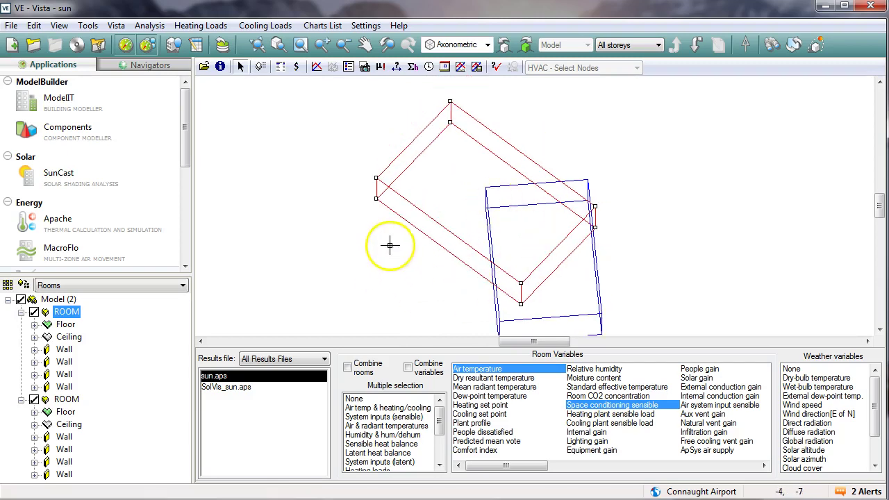